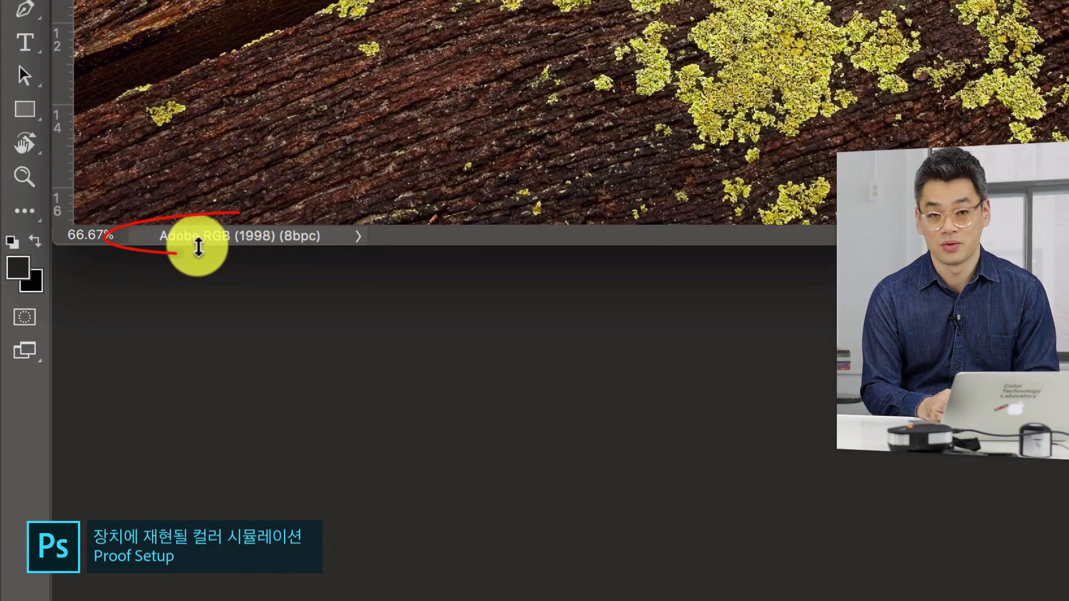
Check the document info display, then proof the wood photo as Legacy Macintosh RGB (Gamma 1.8)
left_click(356, 240)
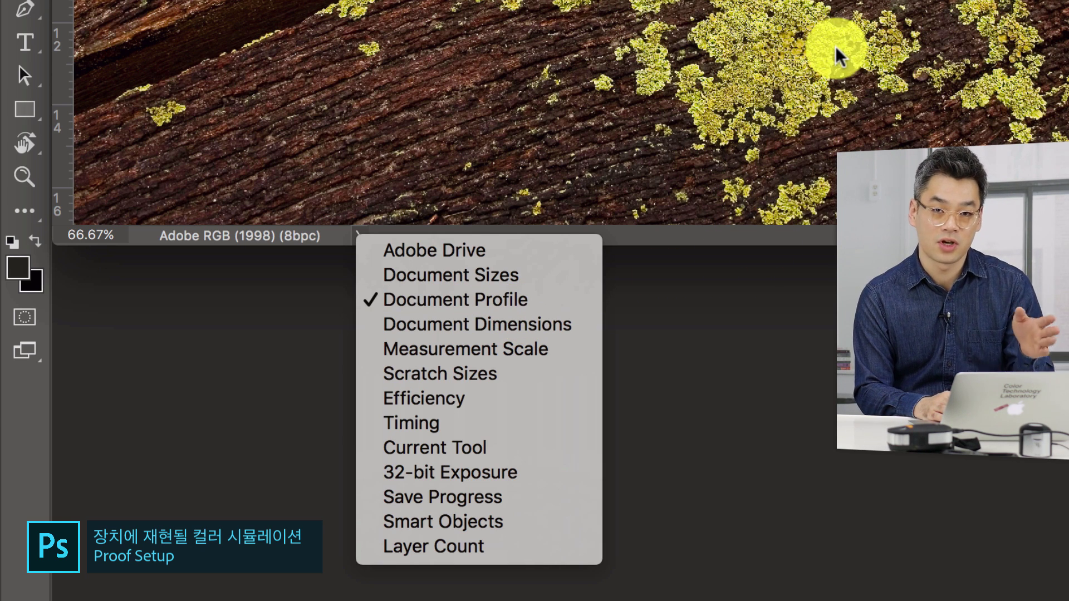
key("Escape")
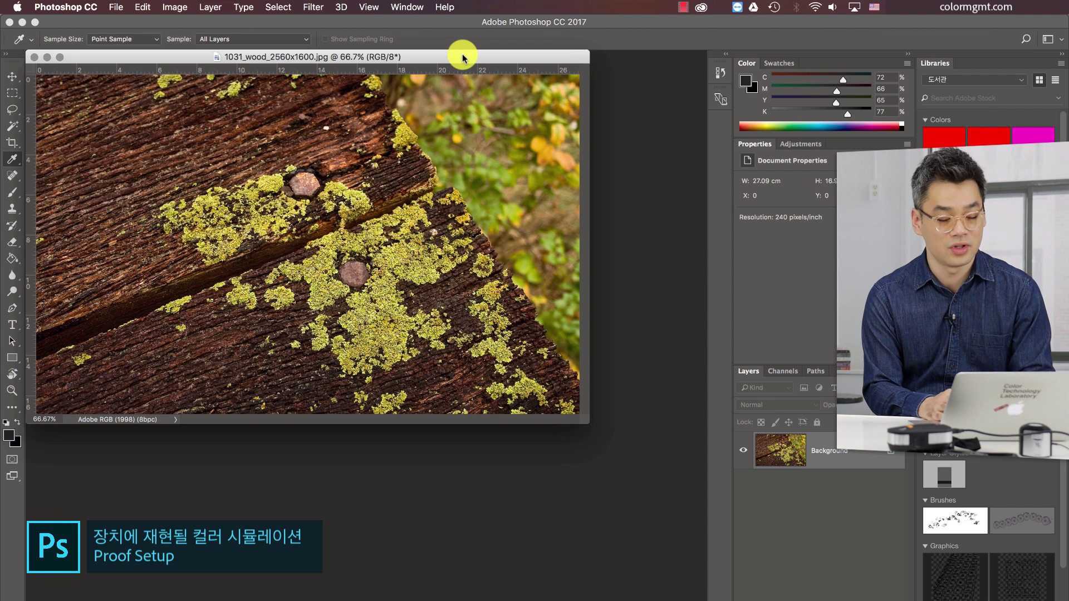
left_click(367, 7)
mouse_move(469, 25)
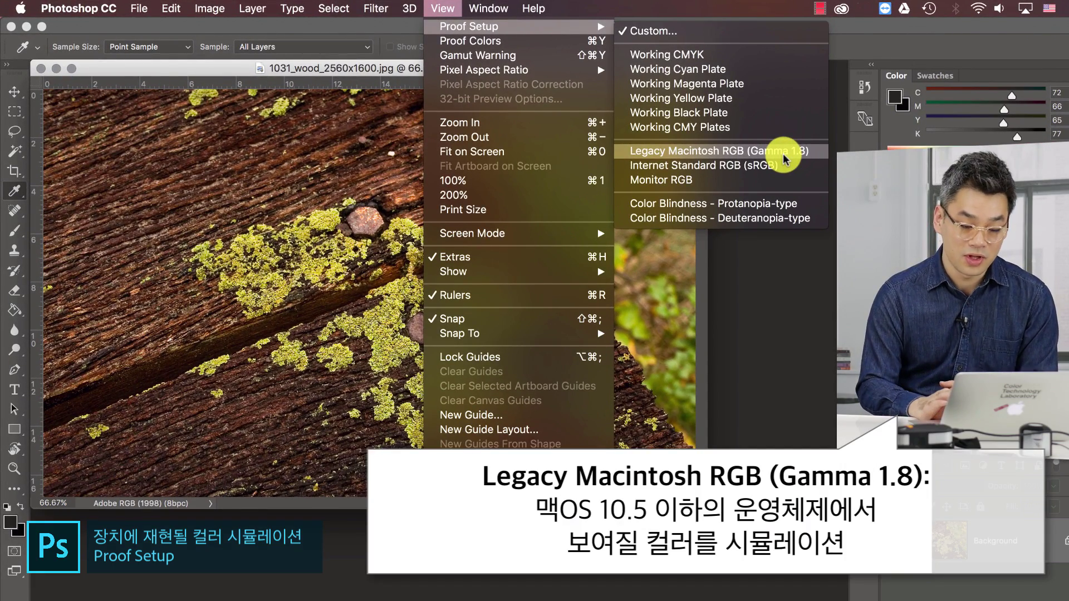
left_click(784, 156)
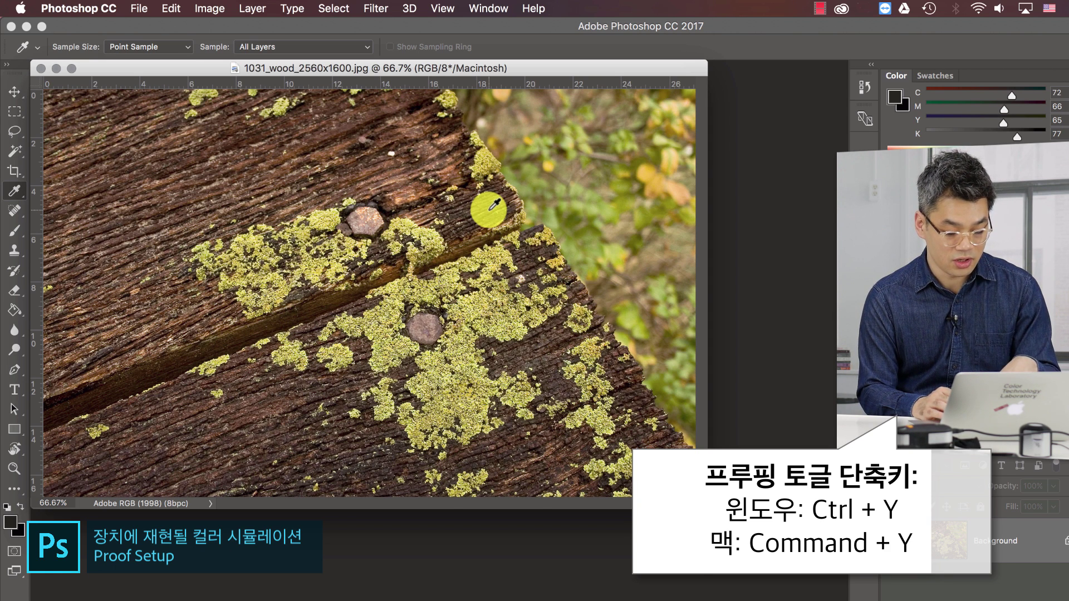
Toggle the Macintosh proof preview off, on and off again, then show the proof setup presets
key("super+y")
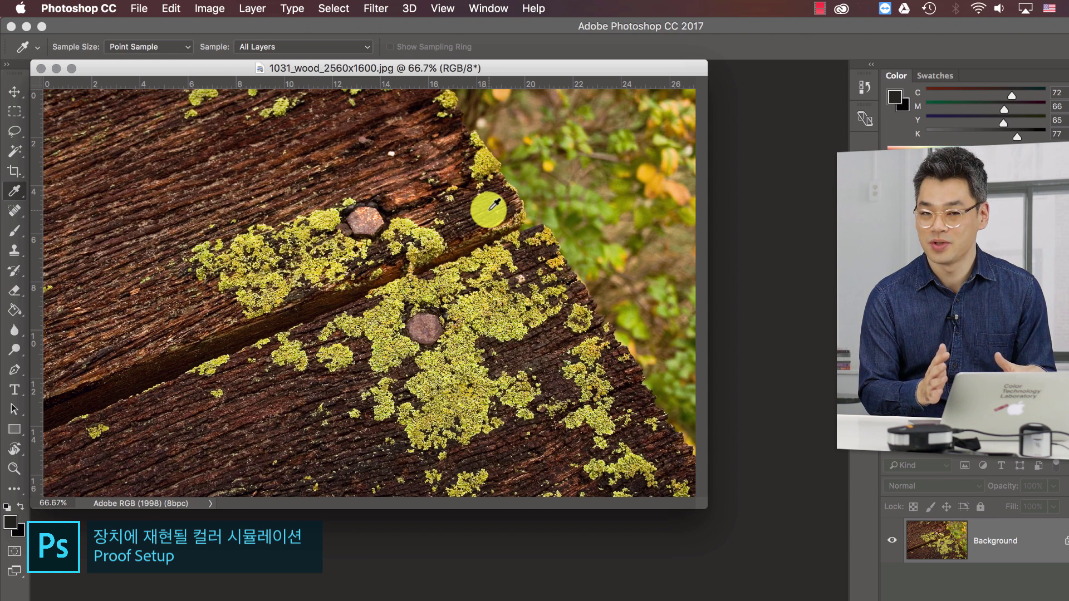
key("super+y")
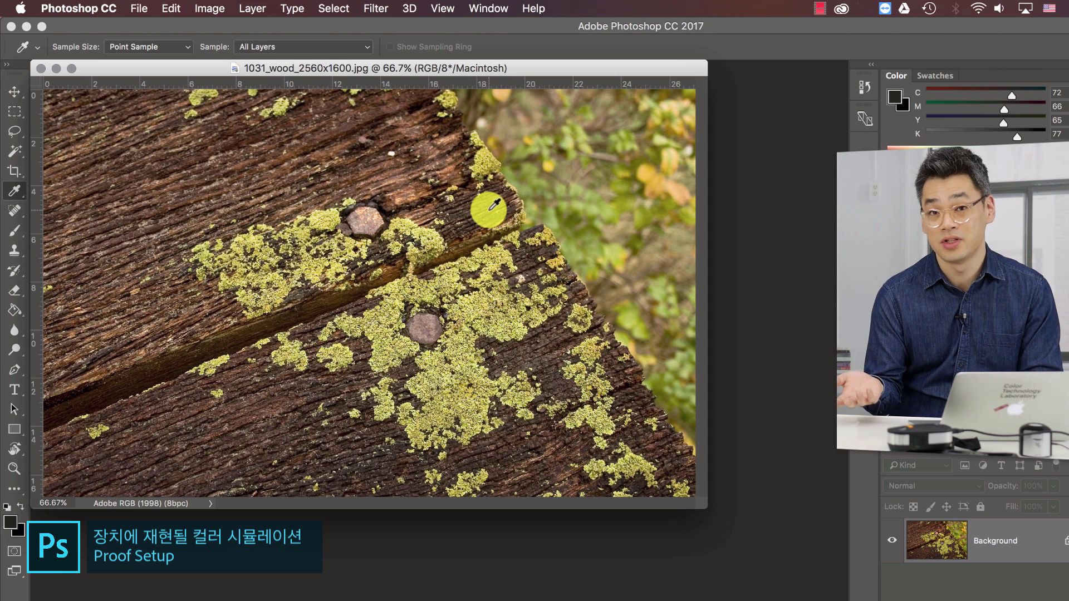
key("super+y")
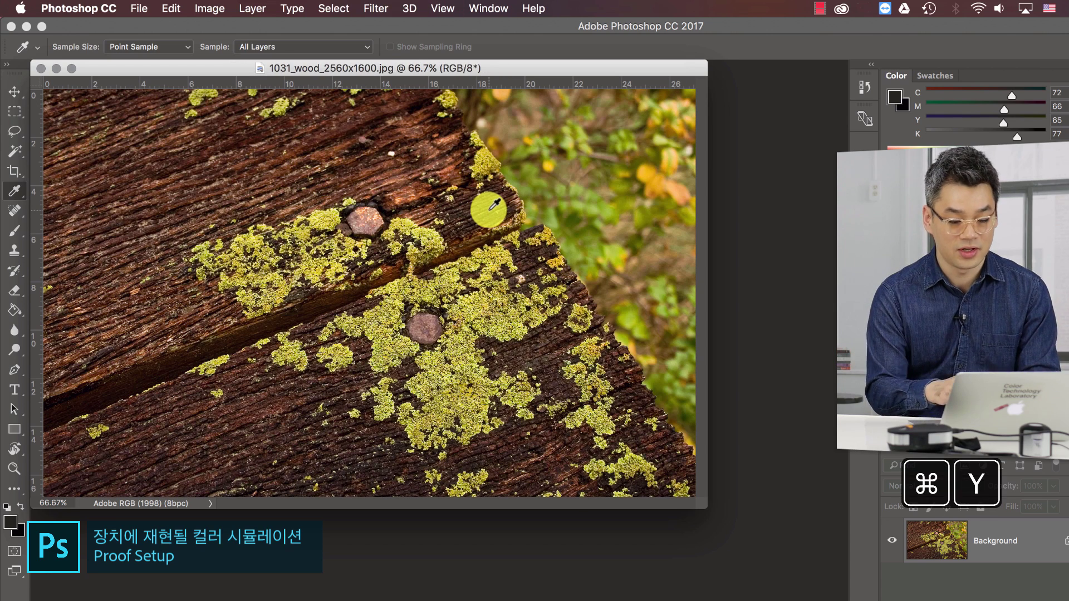
left_click(443, 7)
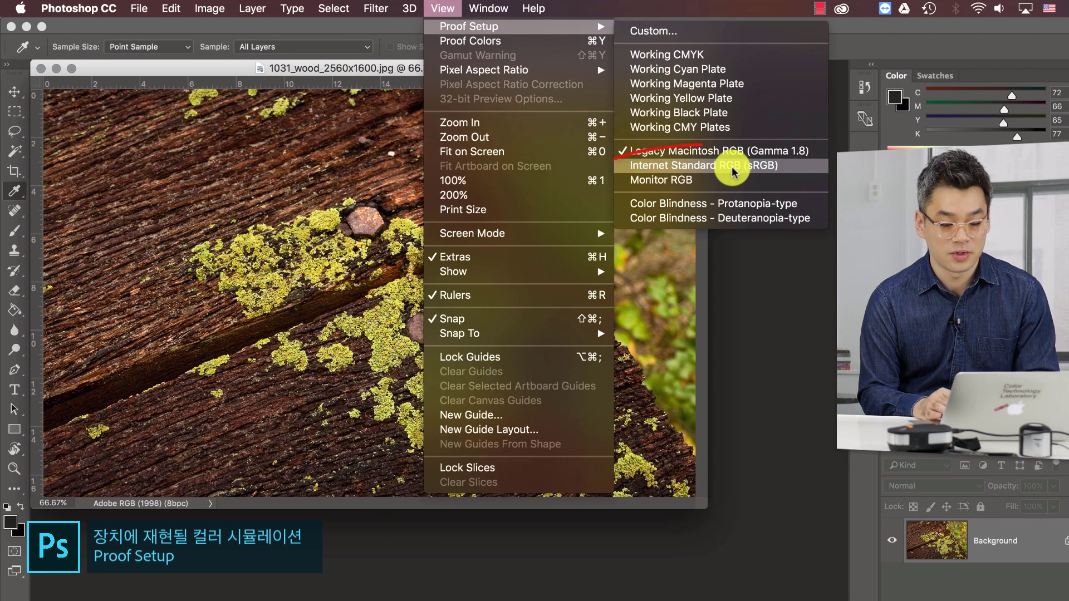
mouse_move(470, 25)
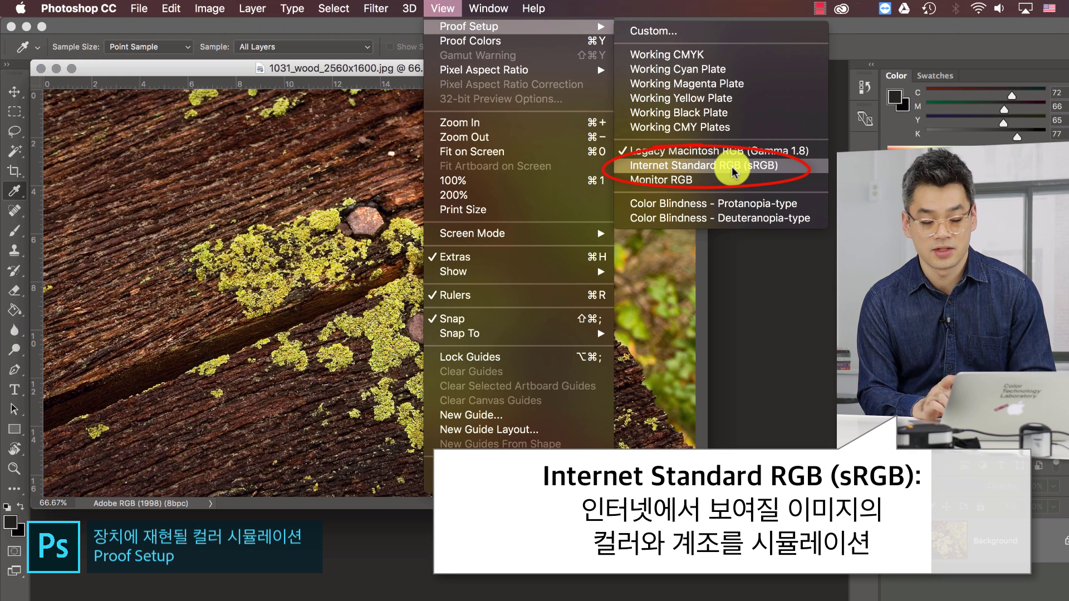
Proof as Internet Standard RGB (sRGB), then toggle the preview off, on and off to compare
left_click(732, 169)
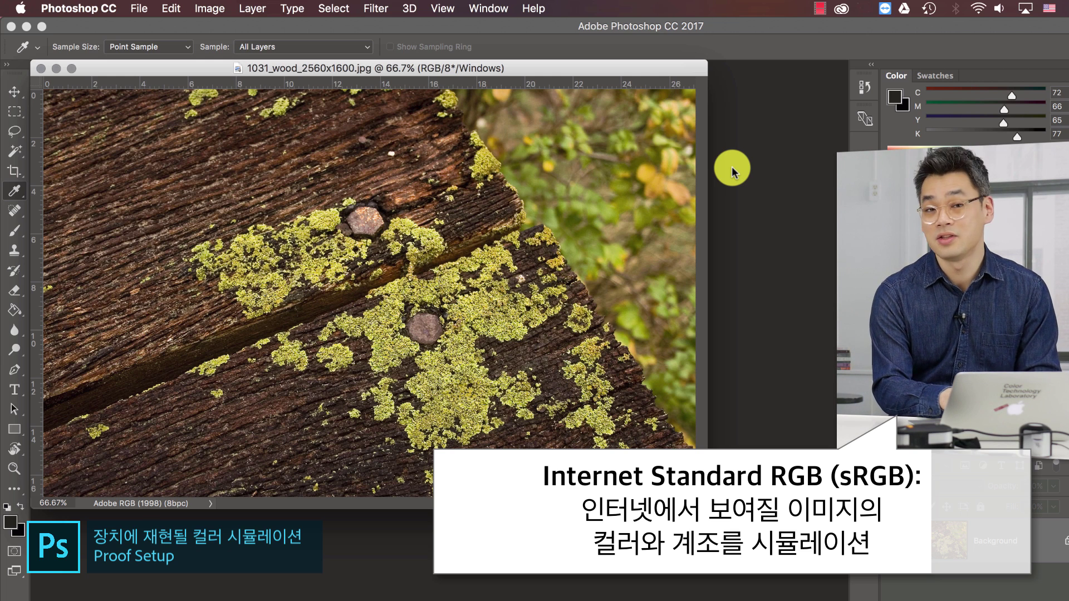
key("super+y")
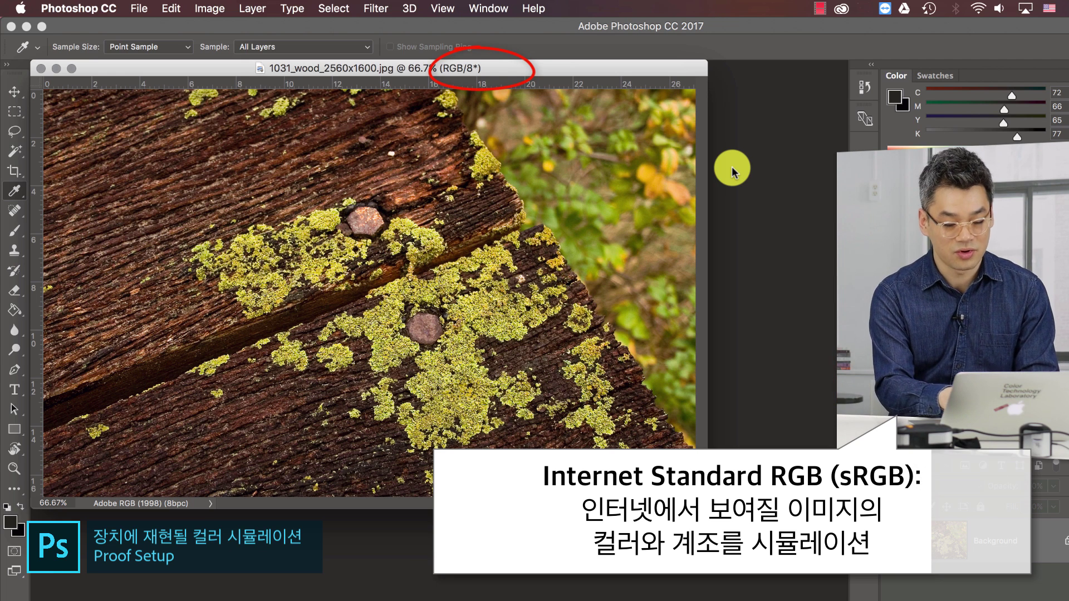
key("super+y")
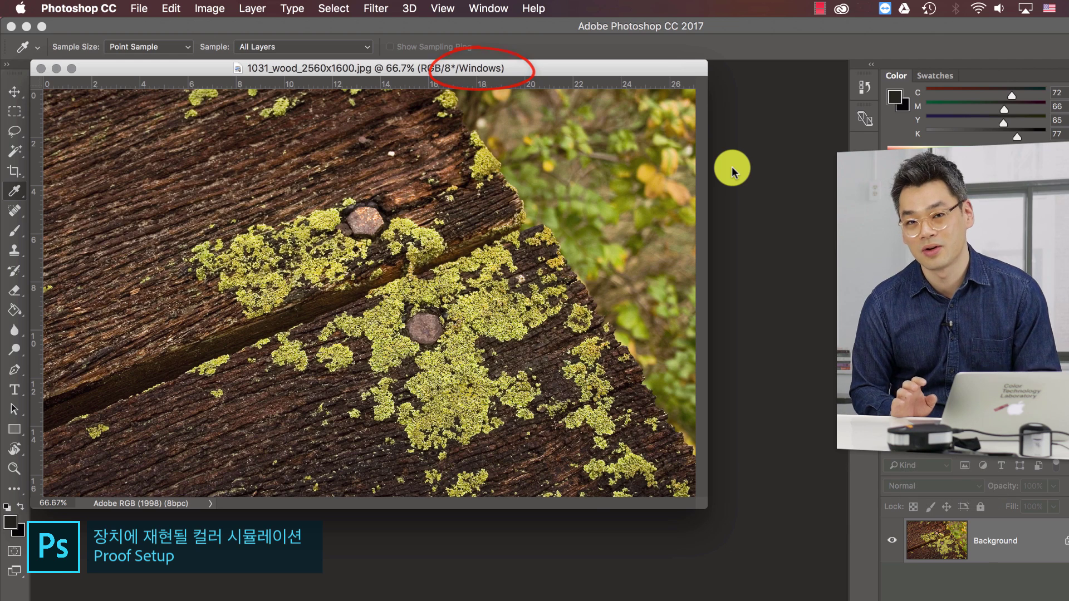
key("super+y")
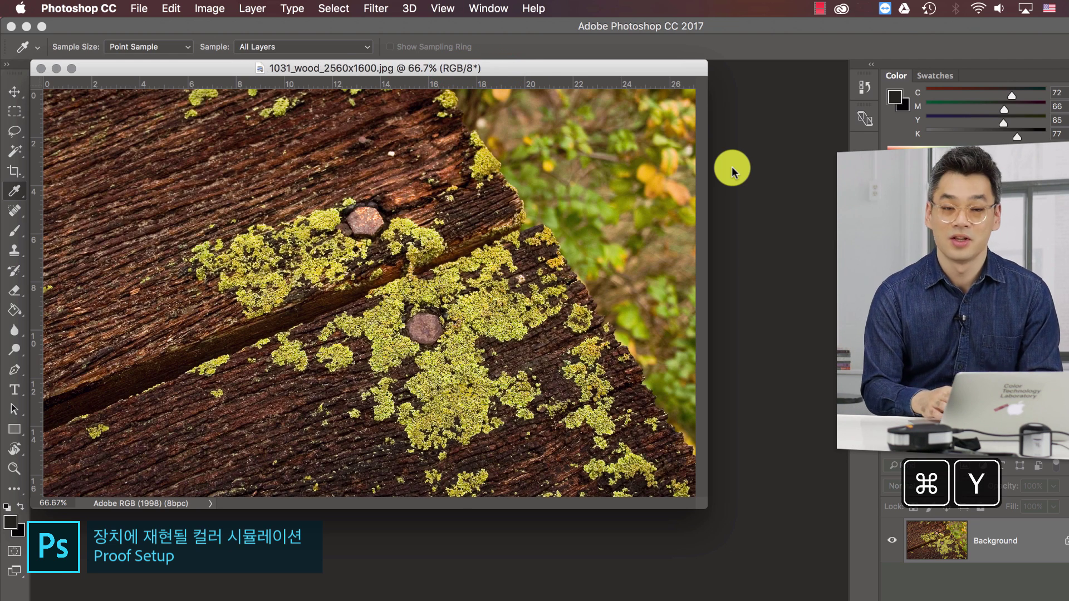
Proof as Monitor RGB and set the Color Settings RGB working space to Monitor RGB
left_click(442, 8)
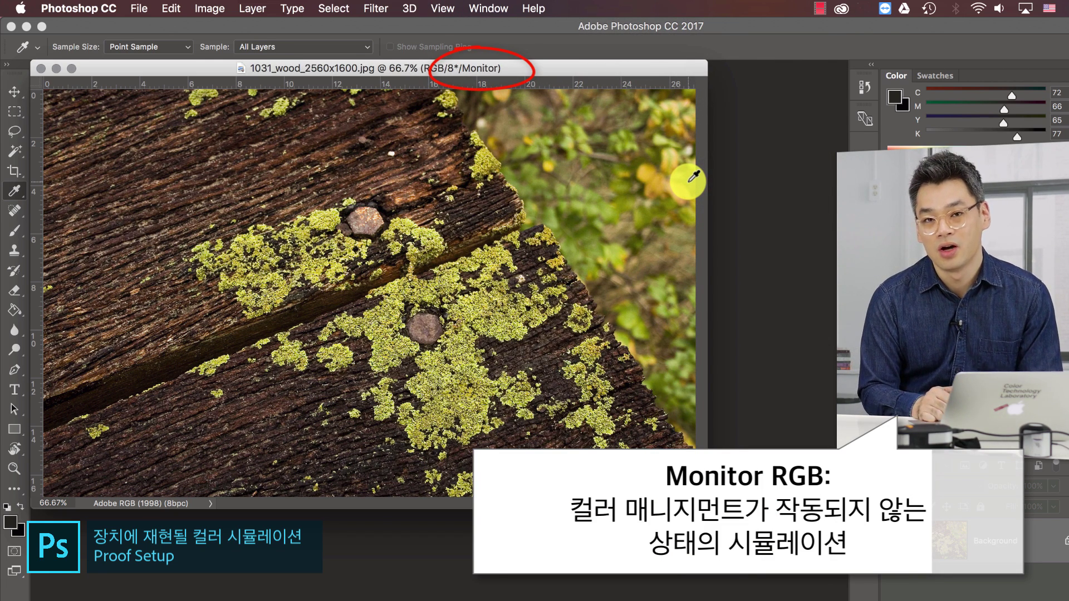
left_click(172, 8)
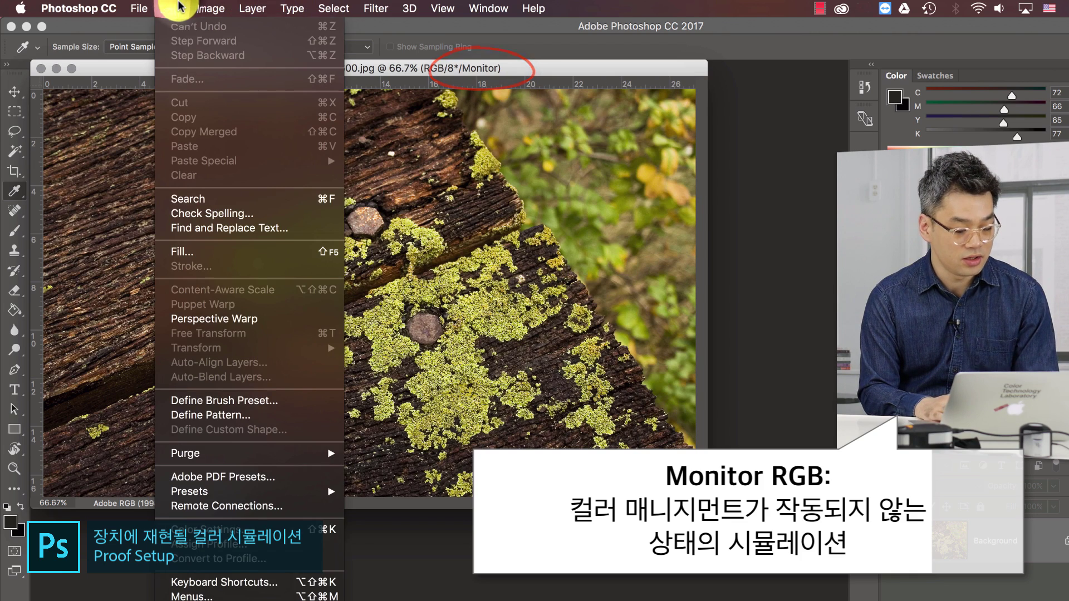
left_click(318, 533)
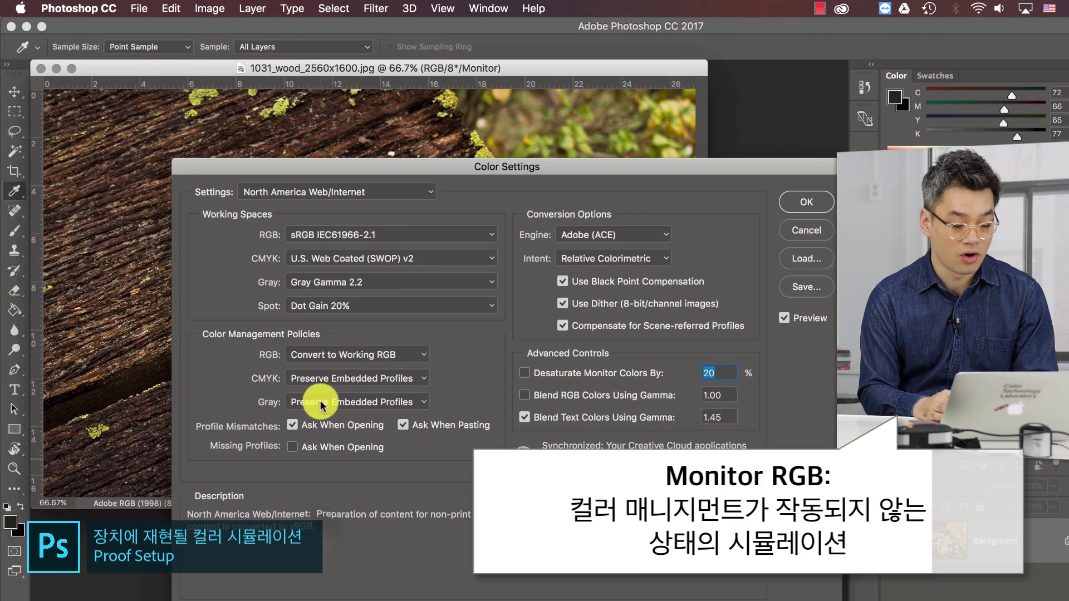
left_click(417, 241)
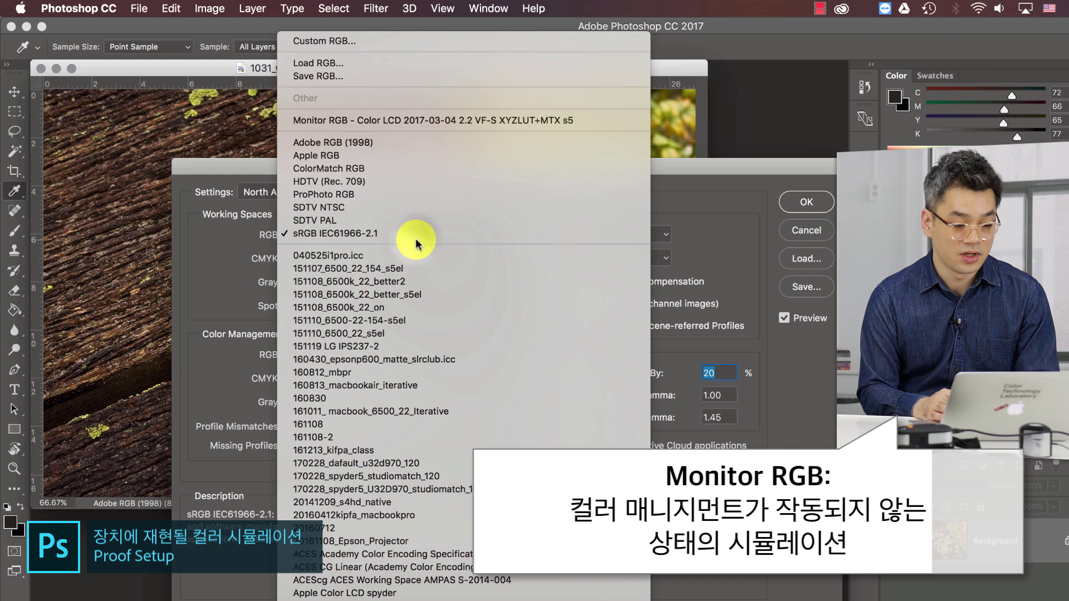
left_click(426, 113)
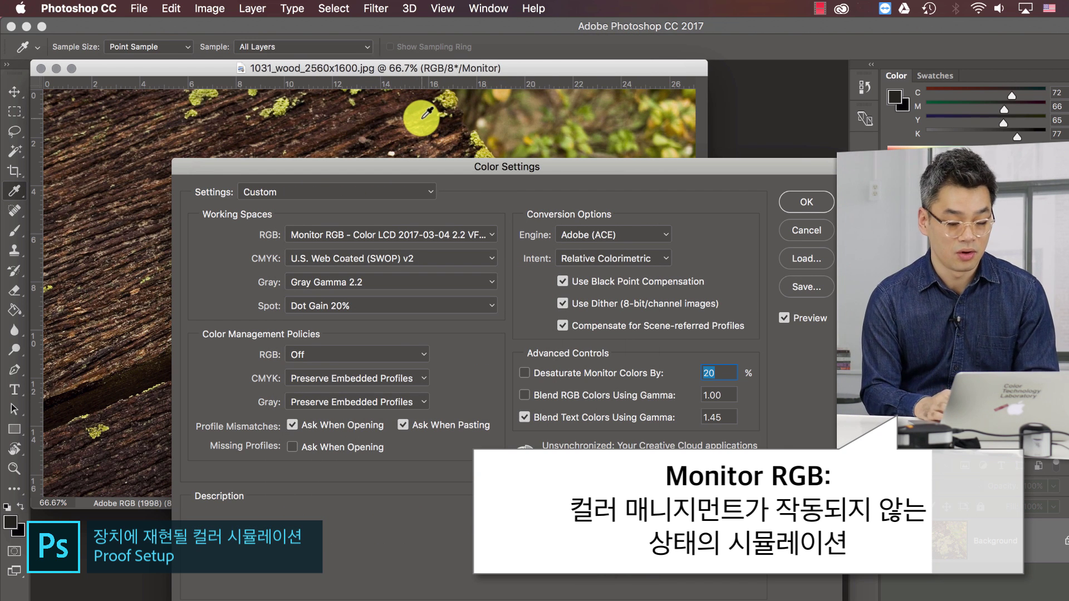
left_click(806, 202)
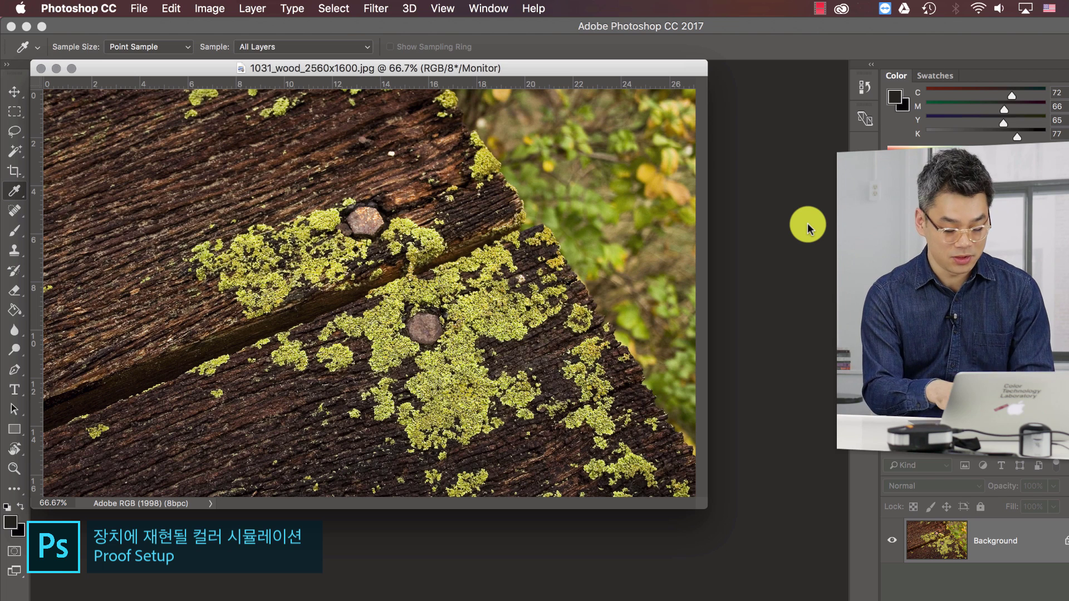
Toggle Proof Colors off and back on with Ctrl+Y, now previewing U.S. Web Coated (SWOP) v2
key("ctrl+y")
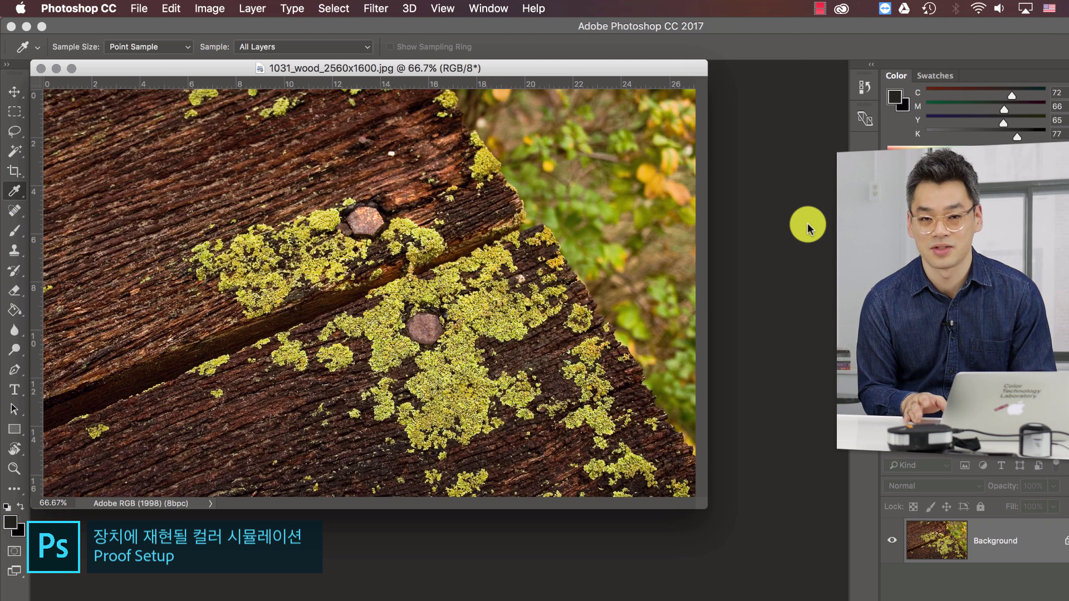
key("ctrl+y")
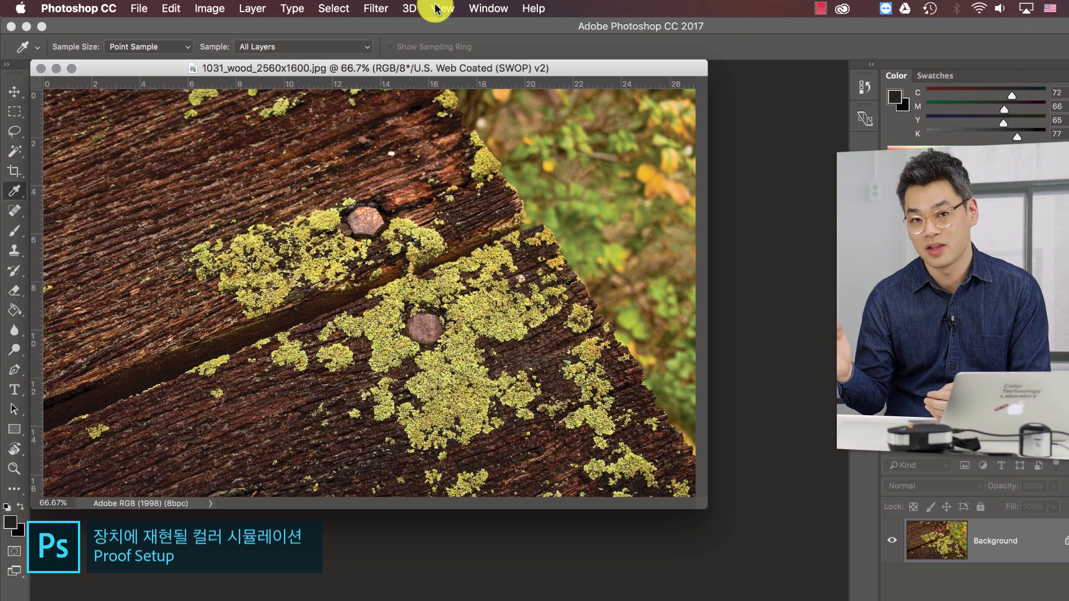
Set up a custom proof condition keeping Working CMYK SWOP v2 as the device, with Preview on
left_click(437, 8)
mouse_move(469, 25)
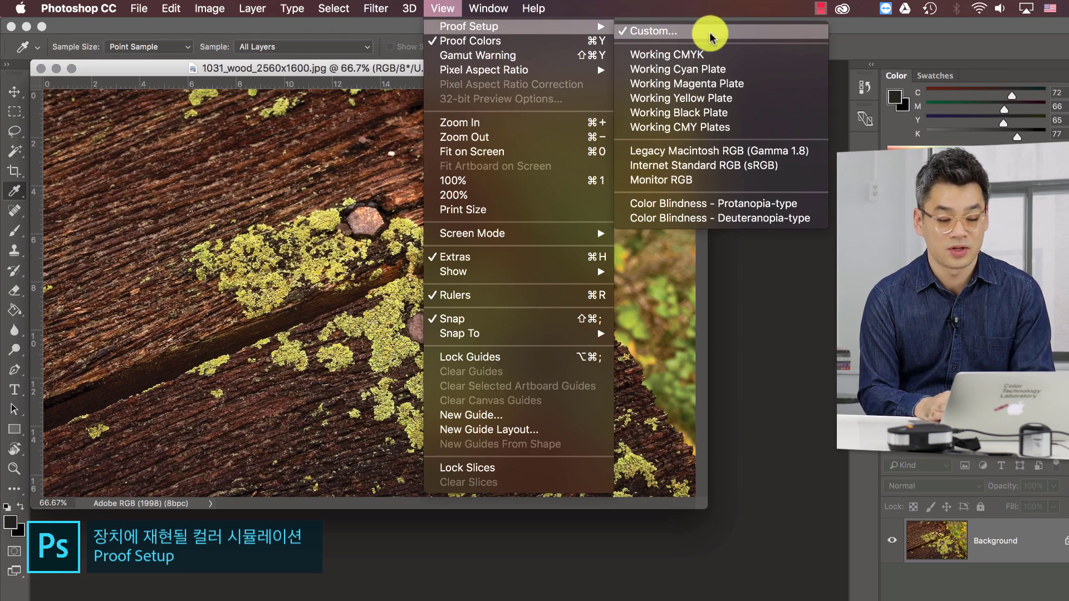
left_click(707, 37)
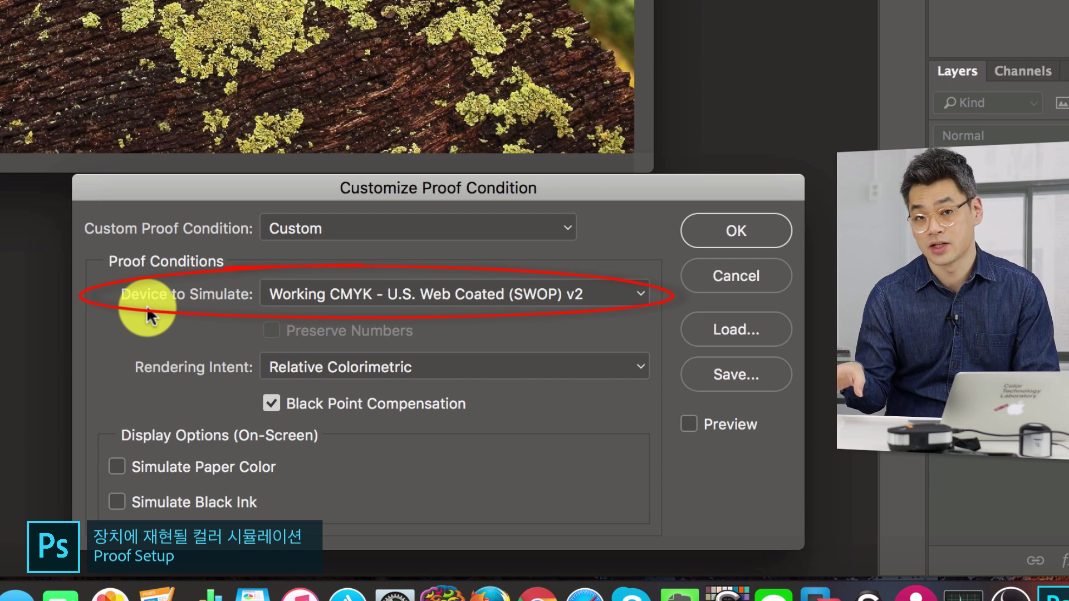
left_click(433, 293)
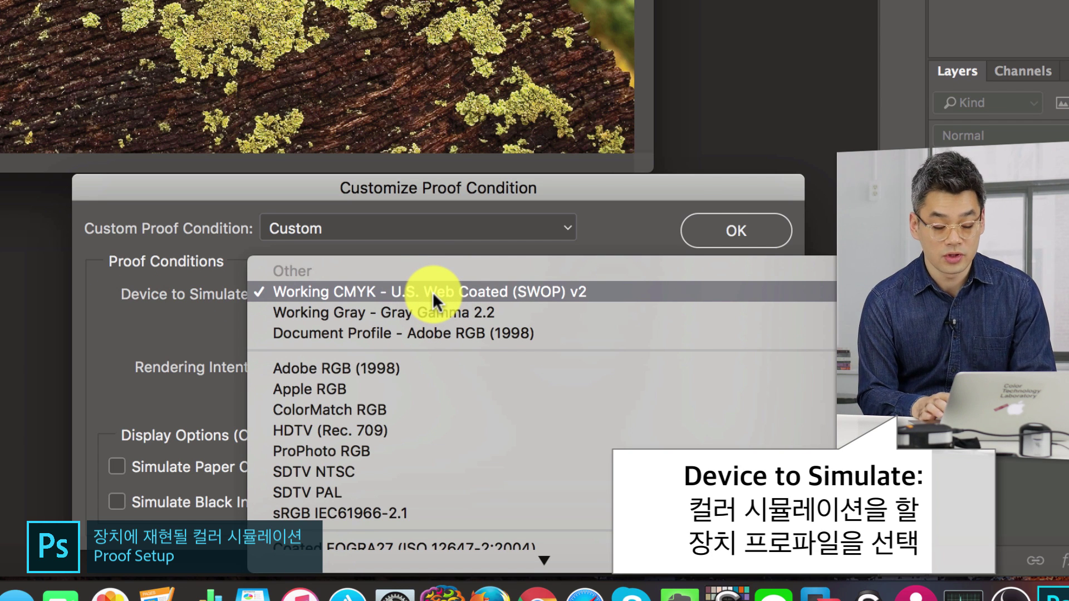
left_click(432, 291)
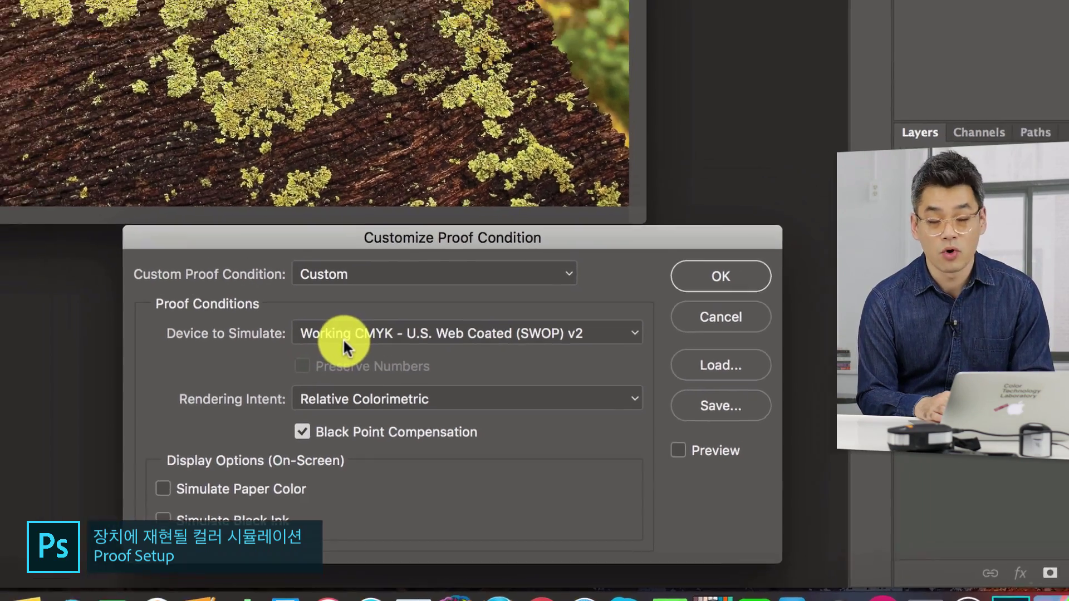
left_click(642, 544)
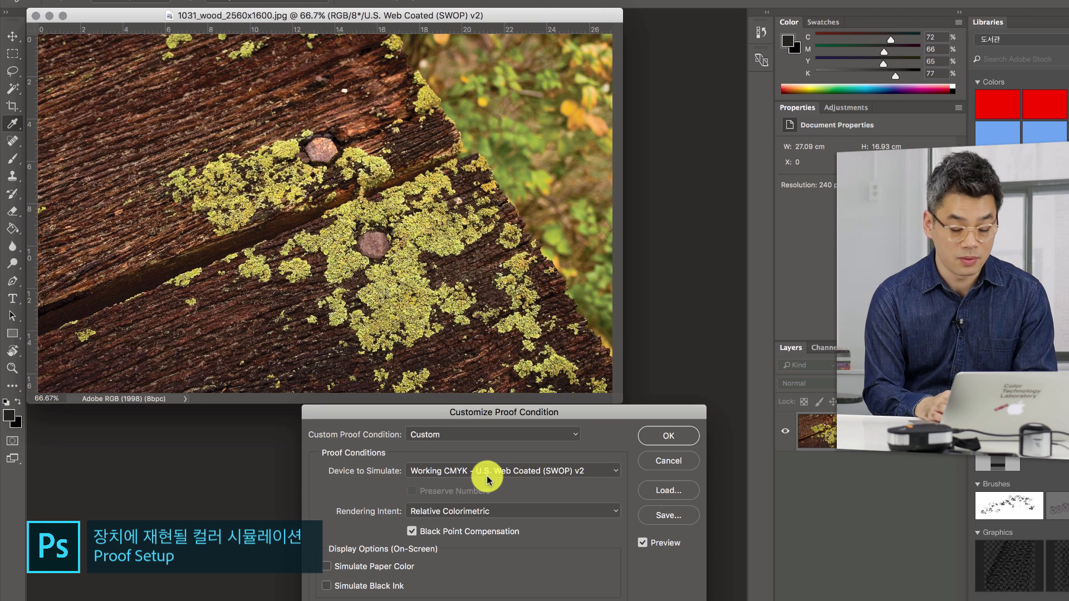
Open the Device to Simulate list and scroll to the SC-P600 Series paper profiles
left_click(488, 480)
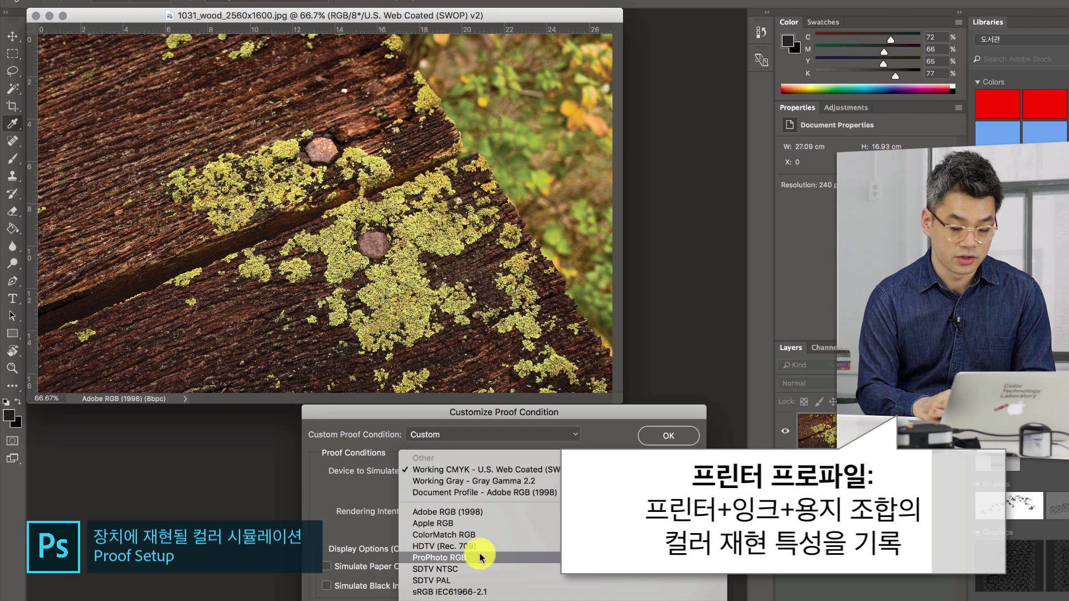
scroll(494, 566, "down", 5)
scroll(495, 566, "down", 10)
scroll(497, 566, "down", 10)
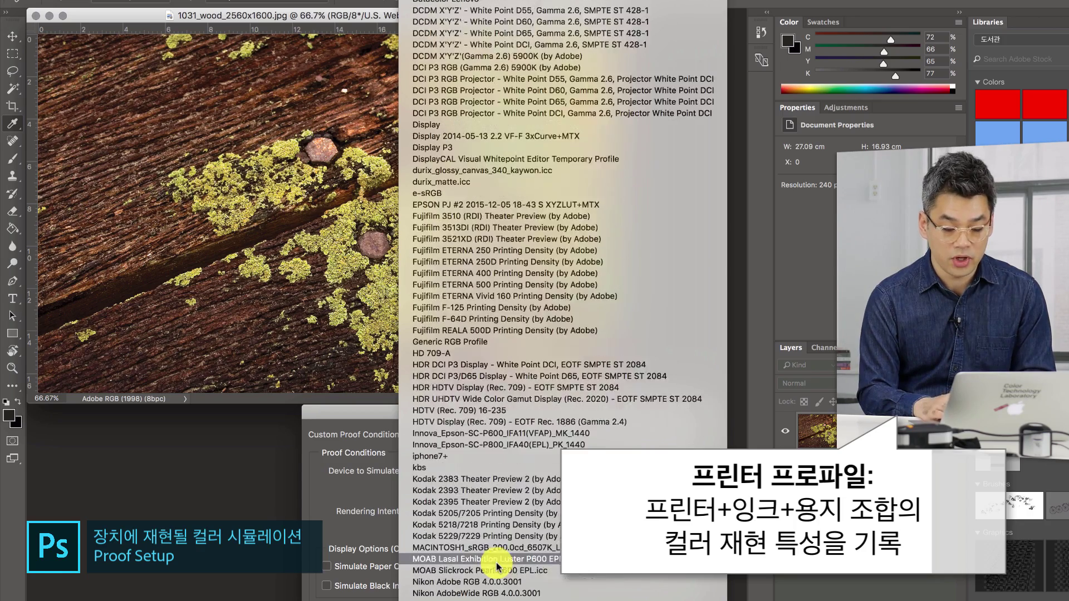
scroll(497, 566, "down", 10)
scroll(498, 567, "down", 10)
scroll(497, 566, "up", 3)
scroll(493, 560, "up", 5)
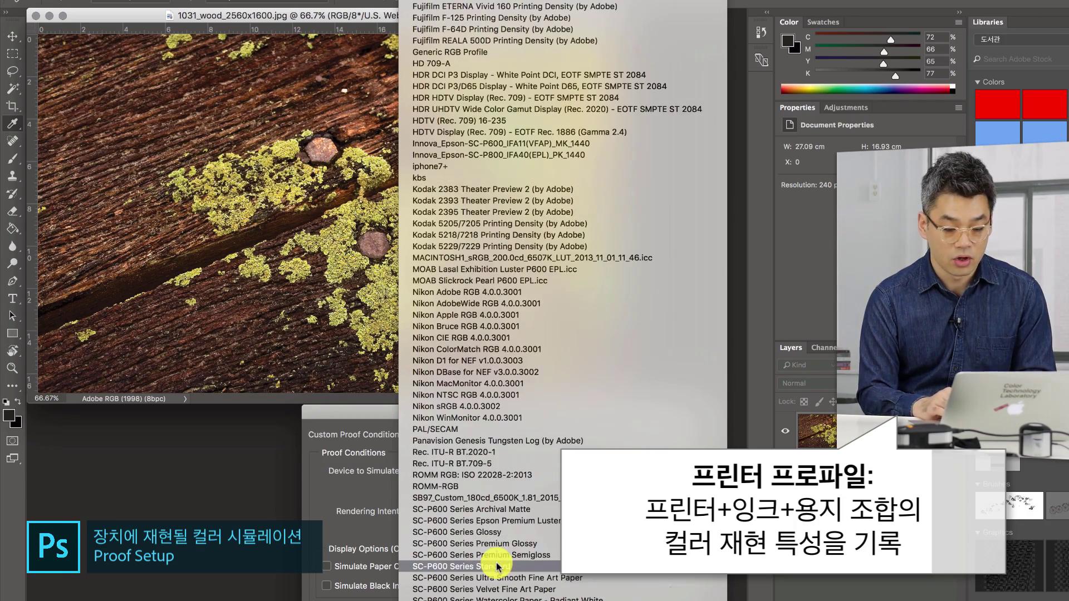
scroll(490, 513, "down", 3)
scroll(514, 525, "down", 1)
scroll(513, 525, "up", 3)
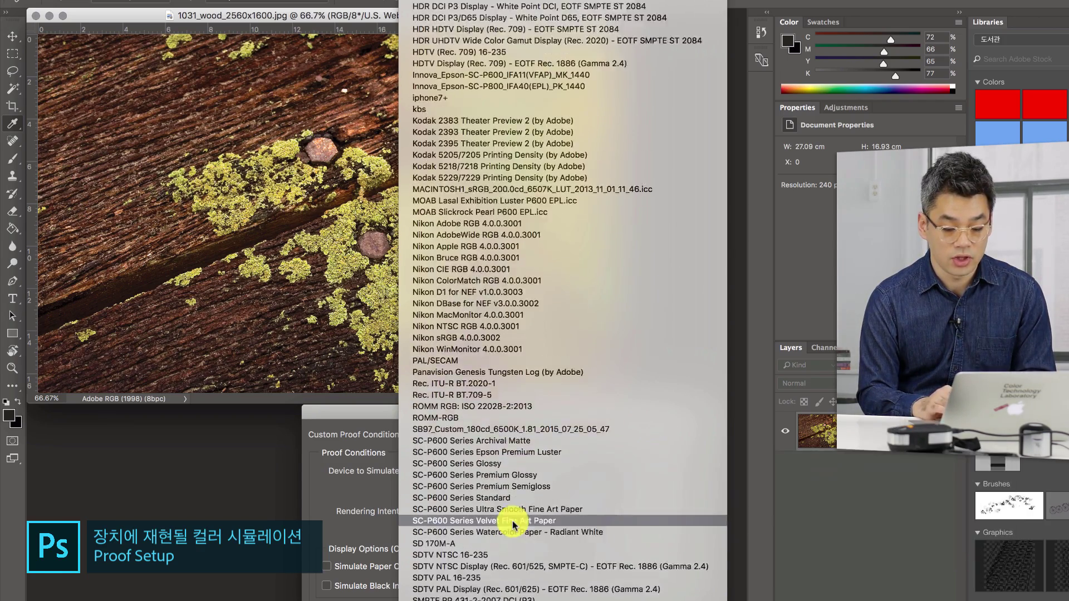
scroll(501, 506, "up", 2)
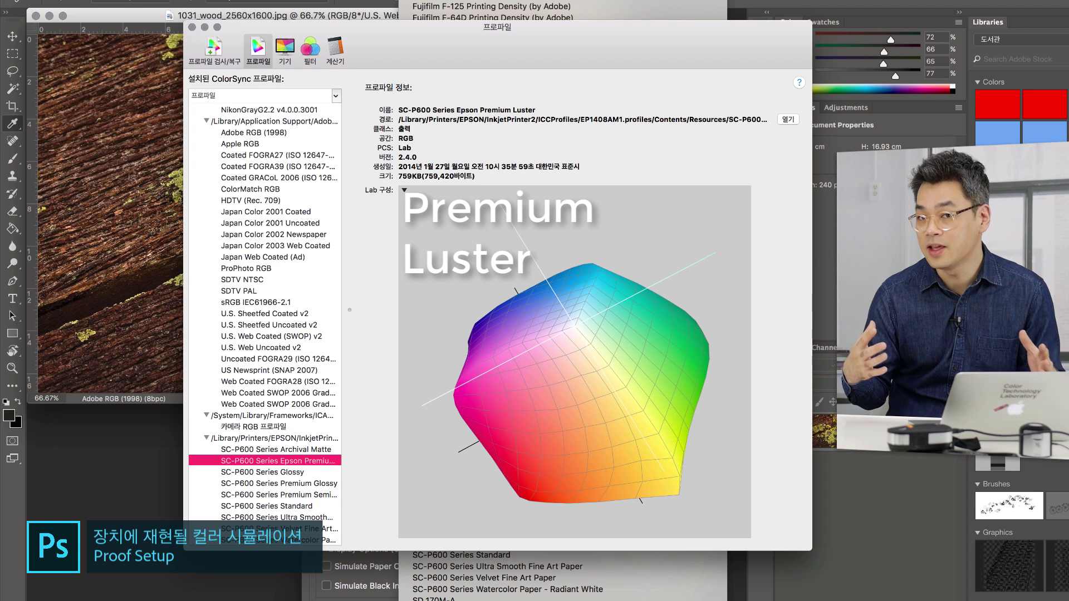
Highlight the SC-P600 Series Archival Matte profile in the devices-to-simulate list
key("Up")
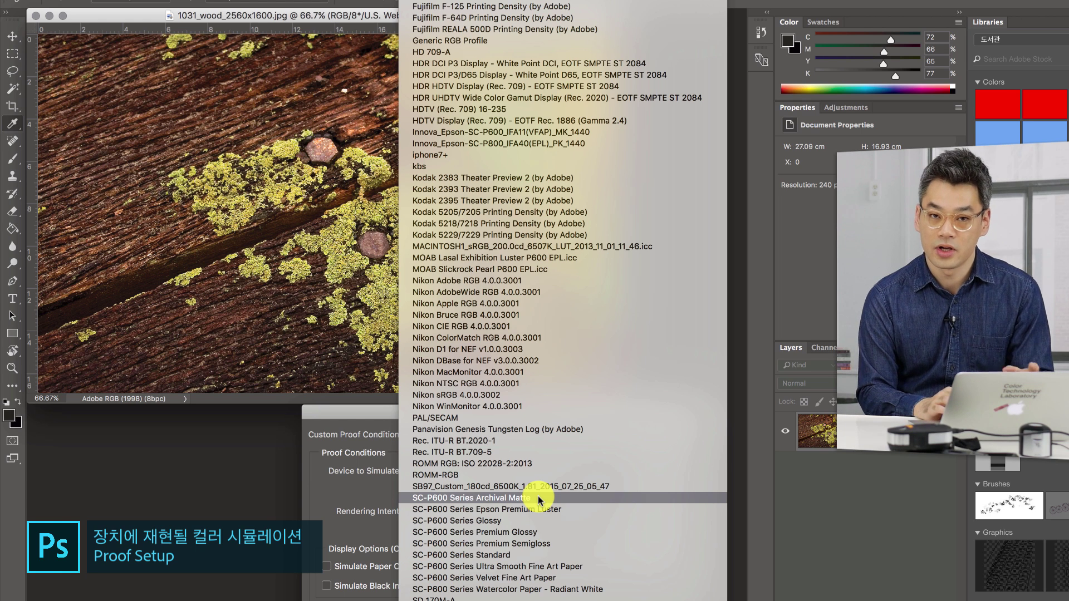
Simulate SC-P600 Series Archival Matte and toggle Preview several times to compare before and after
left_click(571, 501)
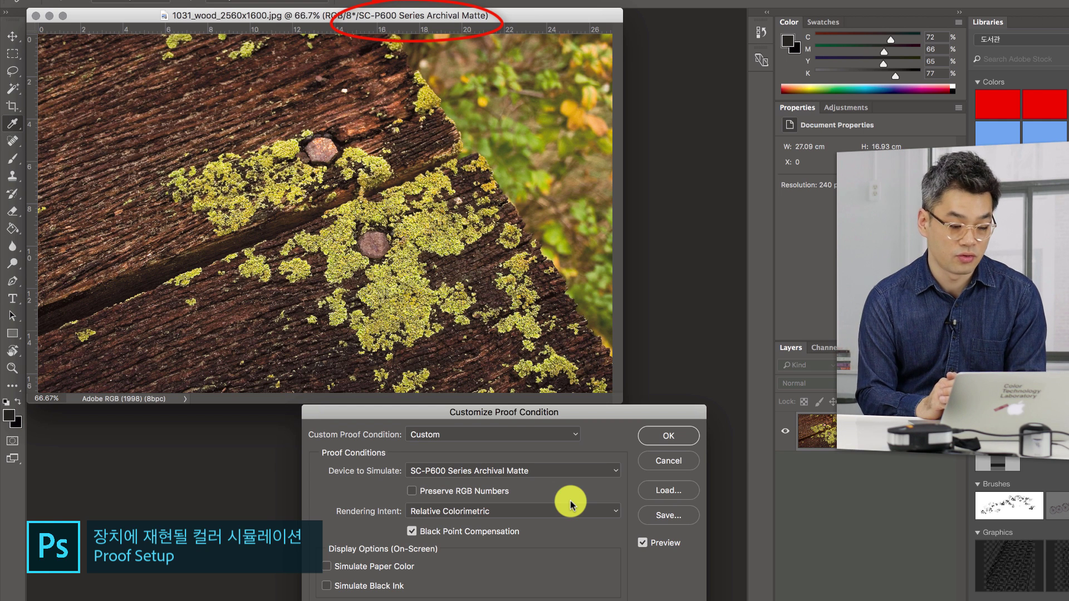
left_click(643, 543)
left_click(642, 543)
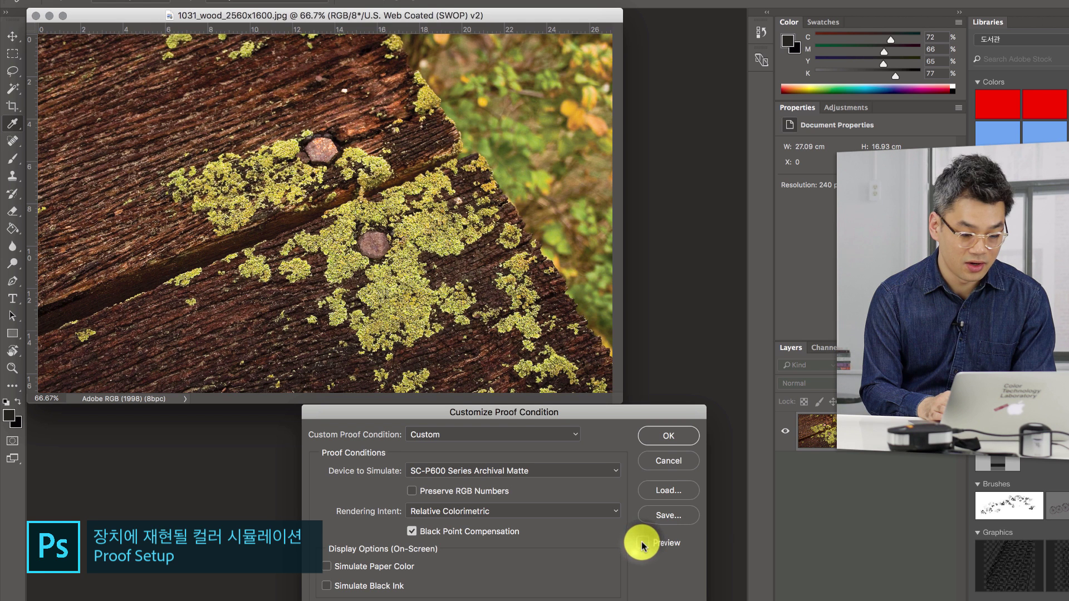
left_click(643, 542)
left_click(642, 542)
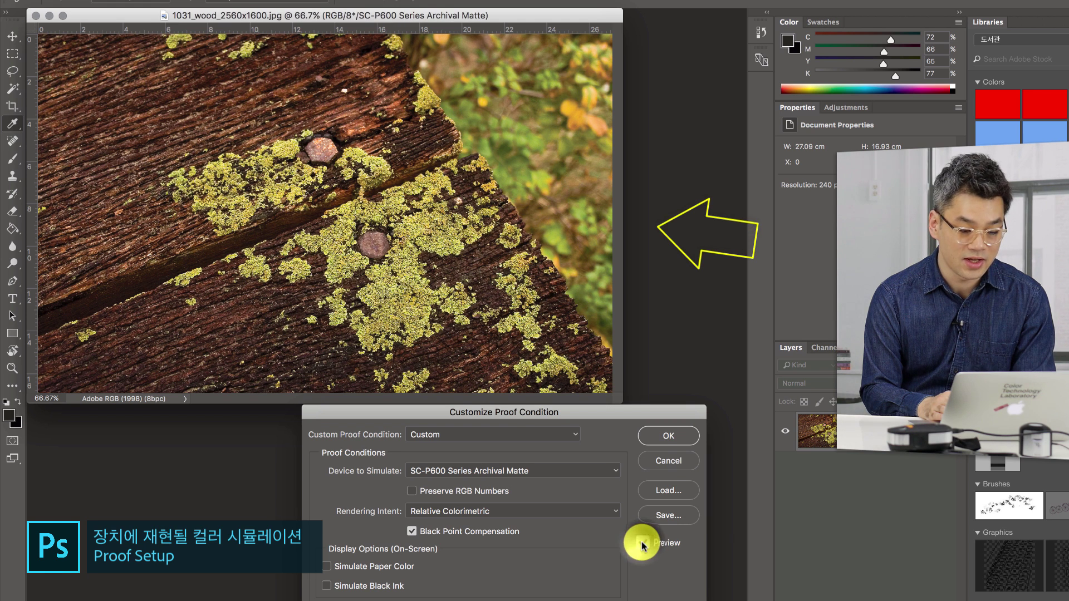
left_click(643, 542)
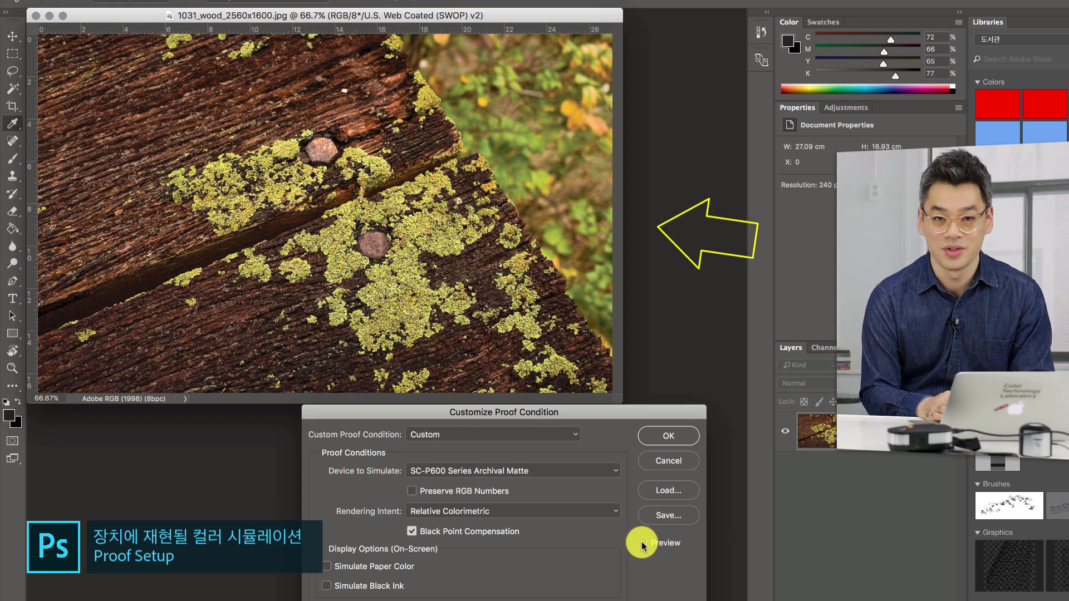
left_click(642, 543)
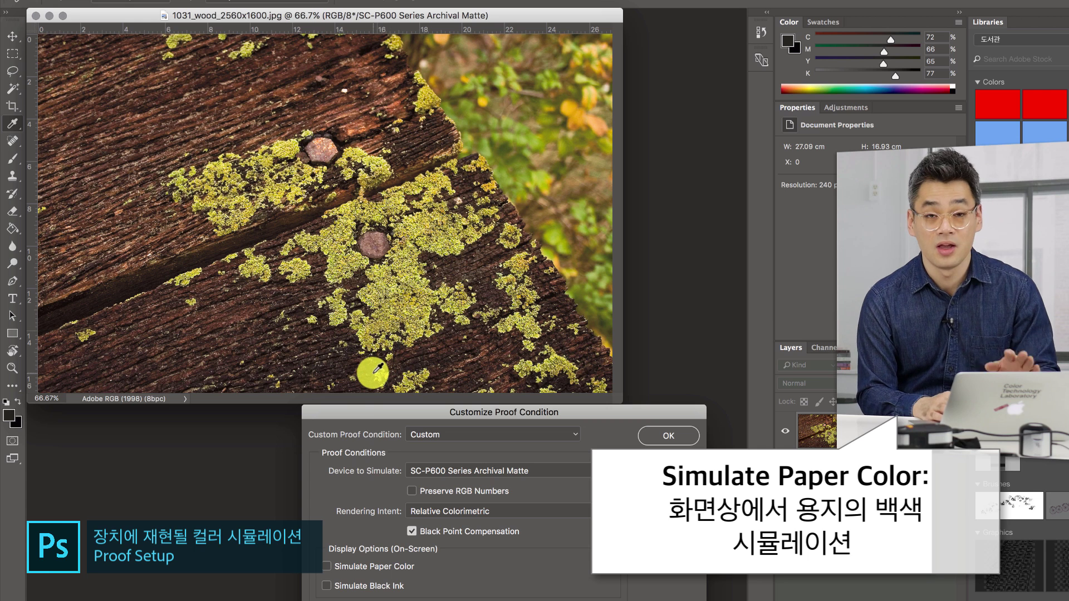
Turn on the Simulate Black Ink and Simulate Paper Color display options
left_click(327, 586)
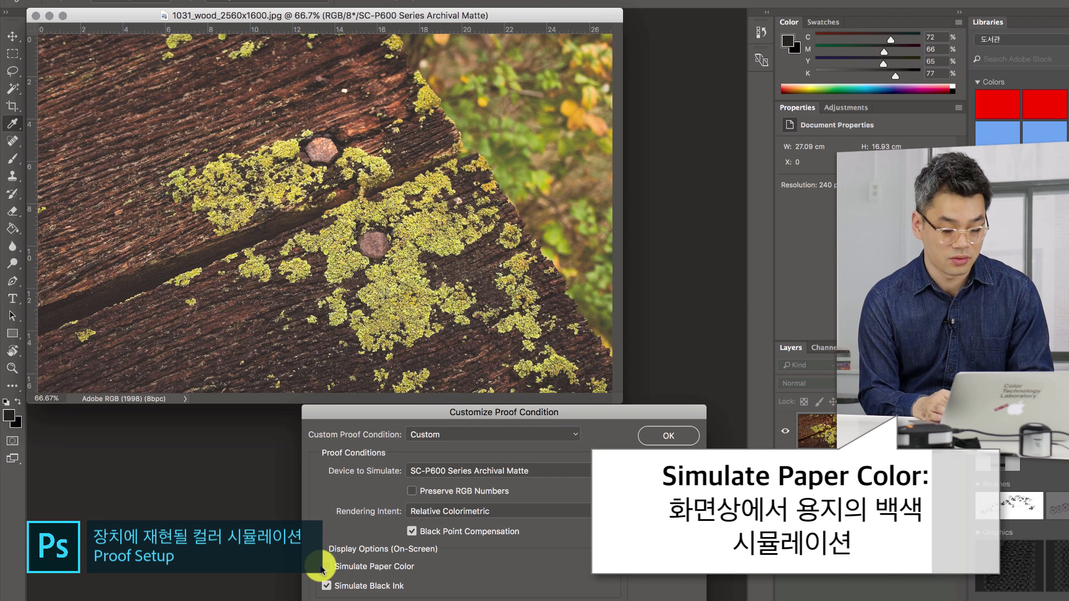
left_click(327, 566)
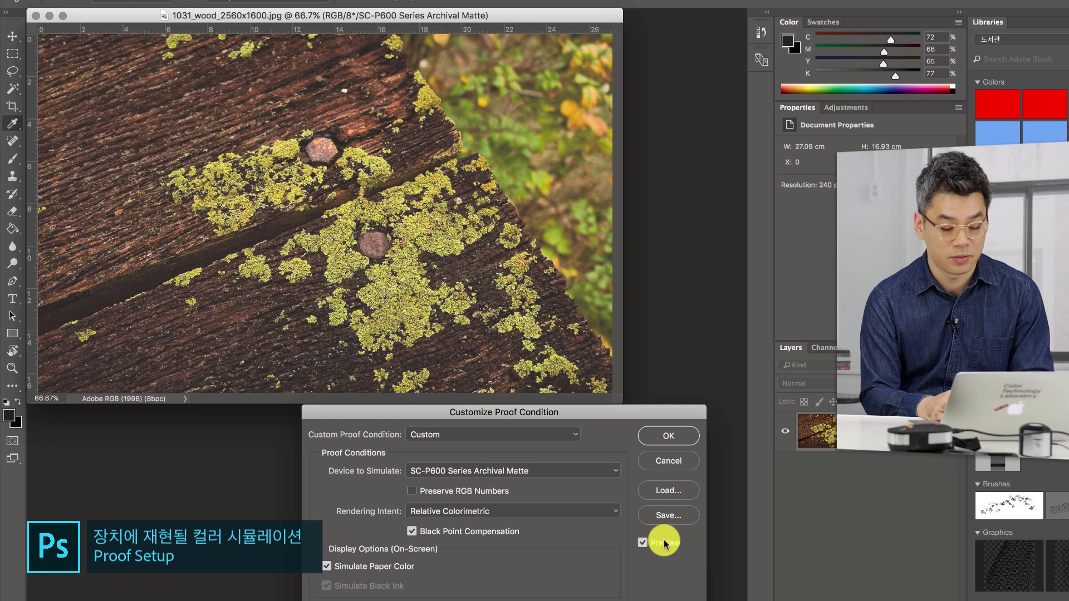
key("super+y")
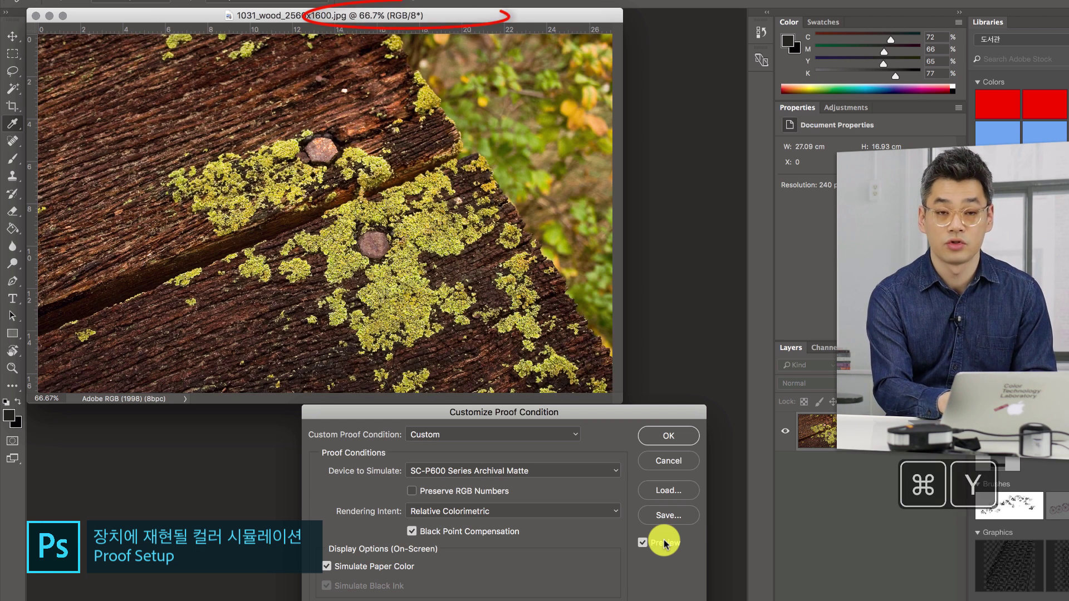
key("super+y")
key("super+y")
key("super+y")
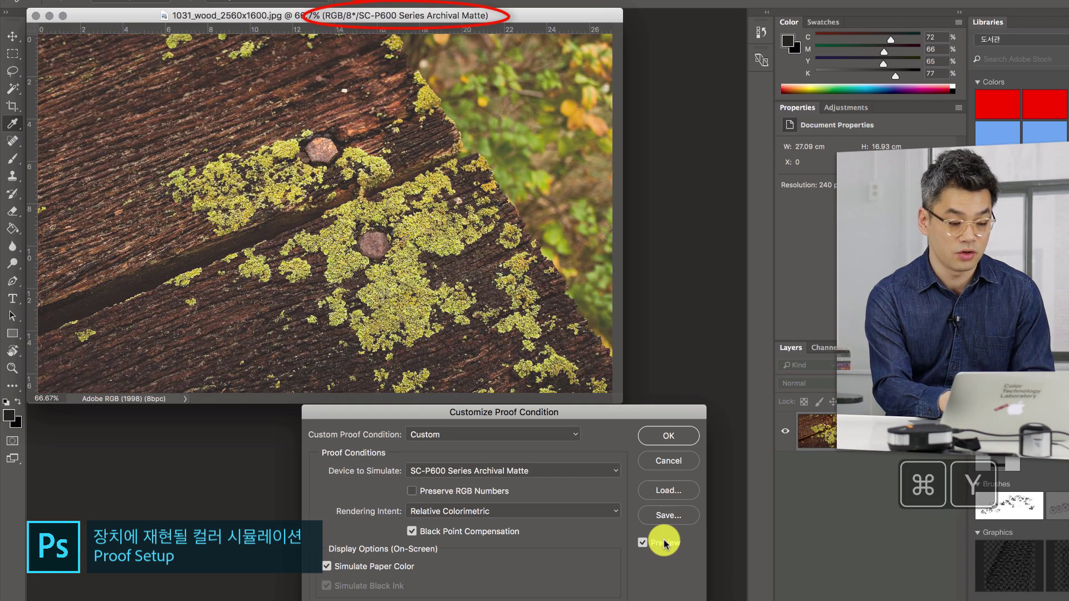
key("super+y")
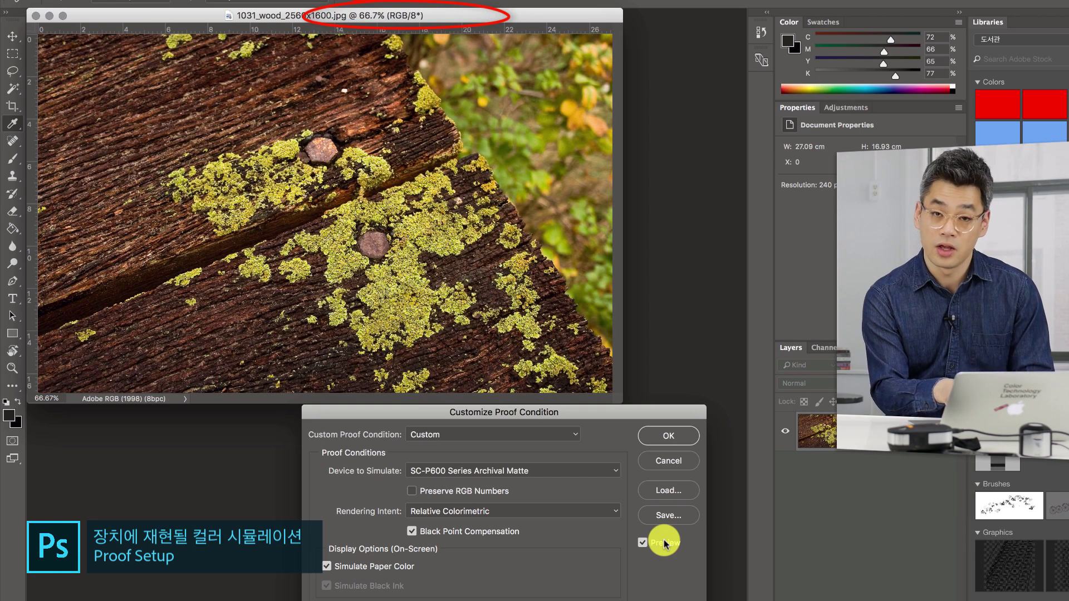
key("super+y")
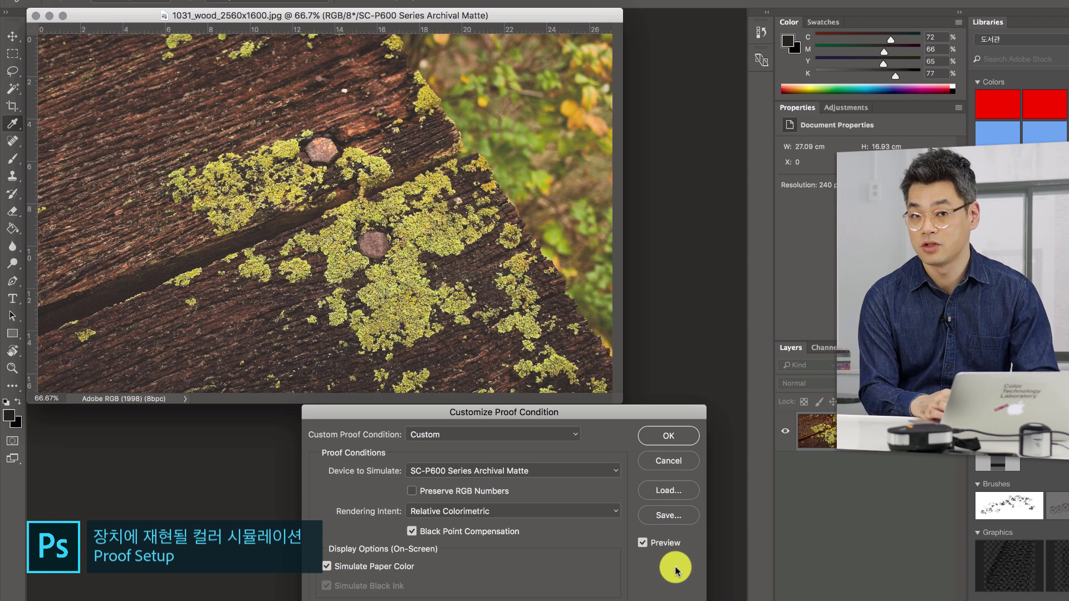
Preview the proof on SC-P600 Premium Luster, then switch back to Archival Matte
left_click(570, 471)
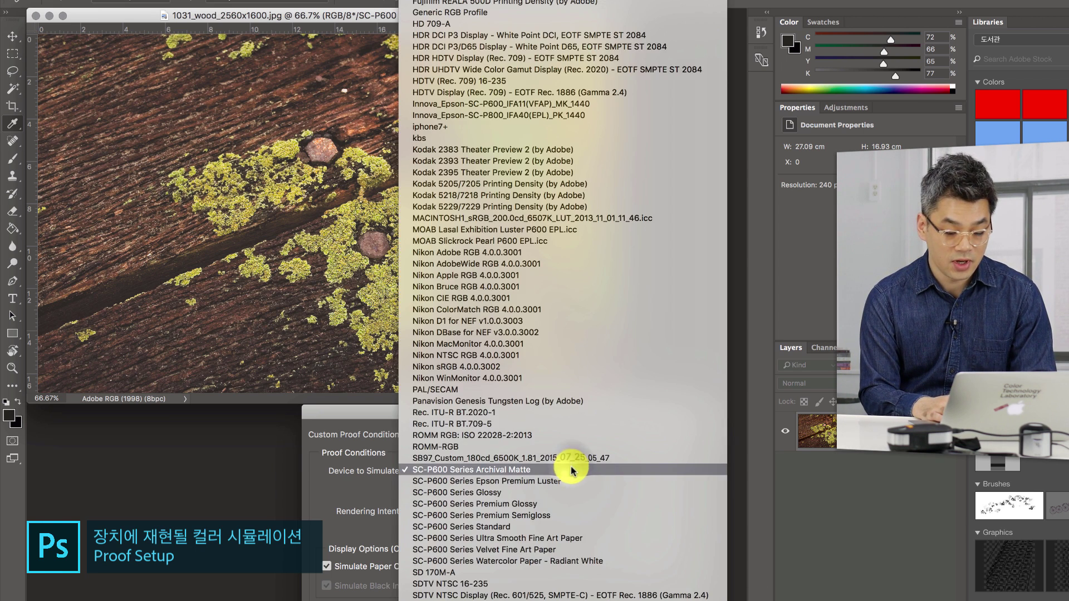
left_click(572, 480)
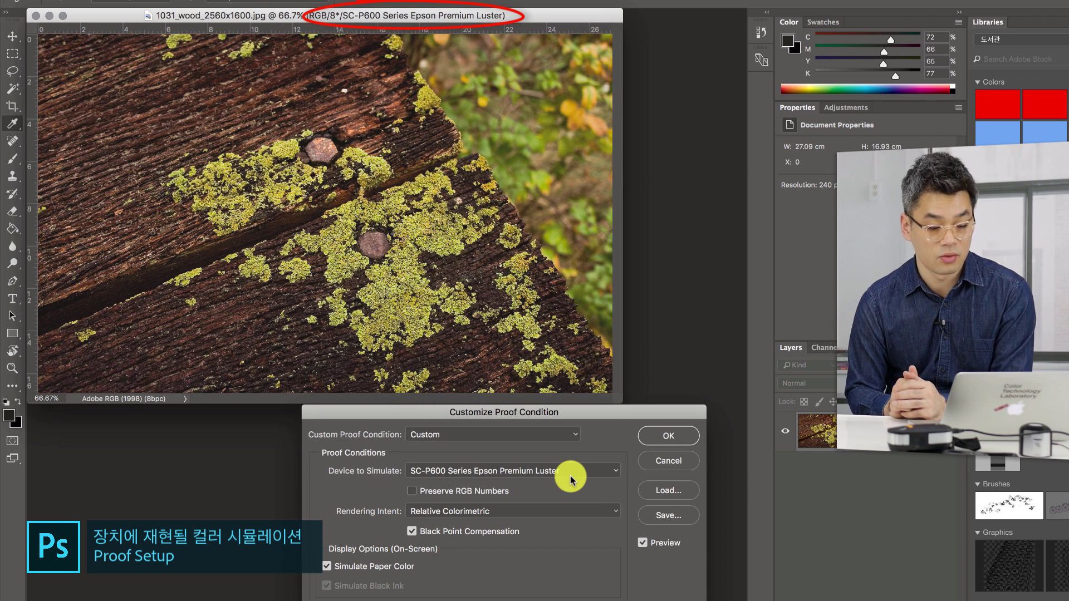
left_click(570, 470)
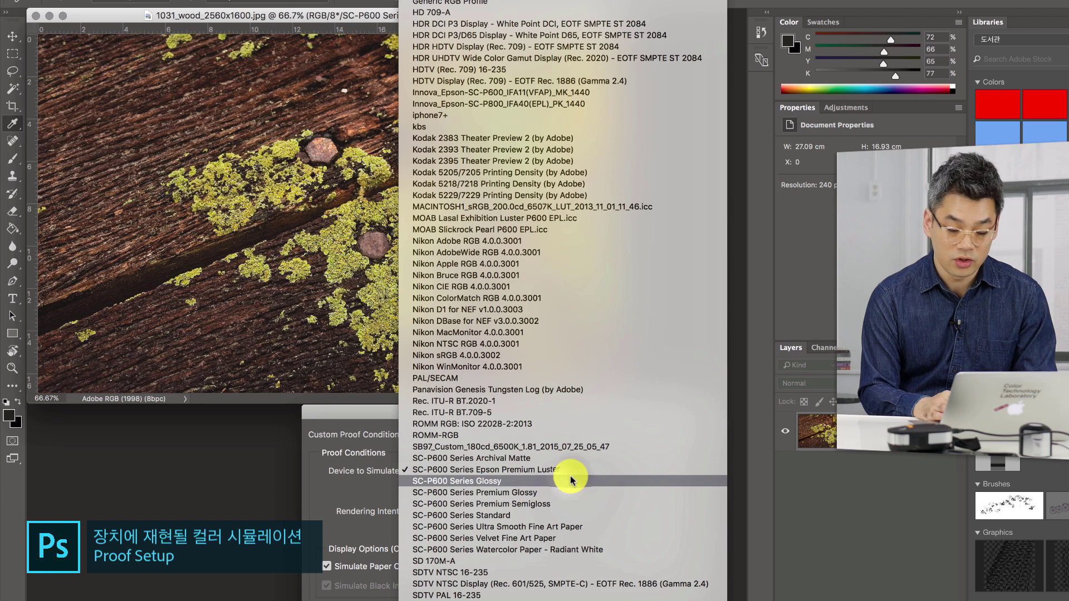
left_click(570, 459)
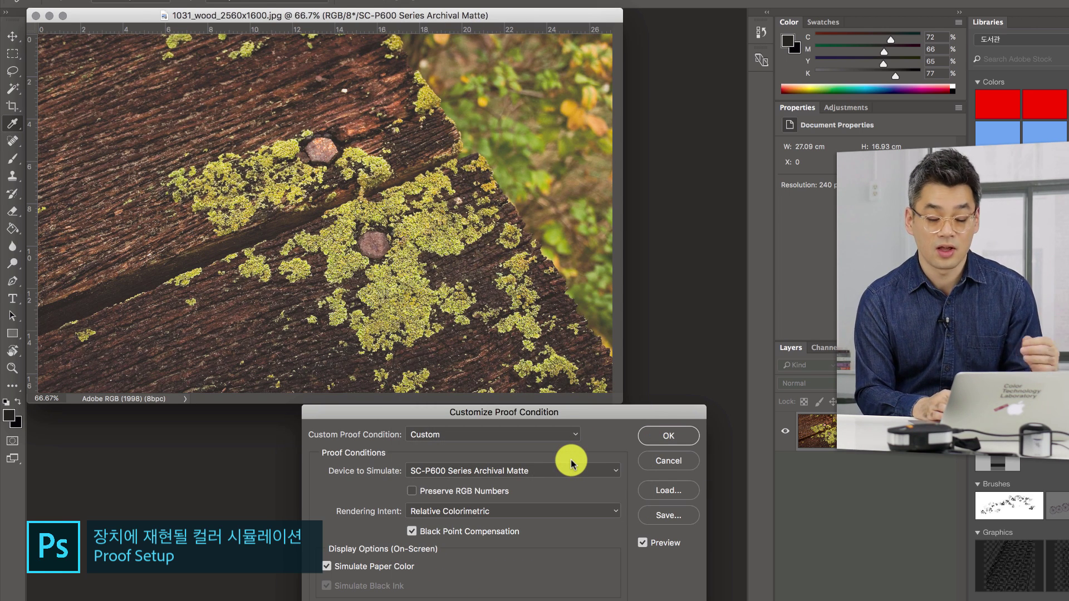
Compare Premium Luster and Premium Glossy, then settle on SC-P600 Velvet Fine Art Paper
left_click(565, 471)
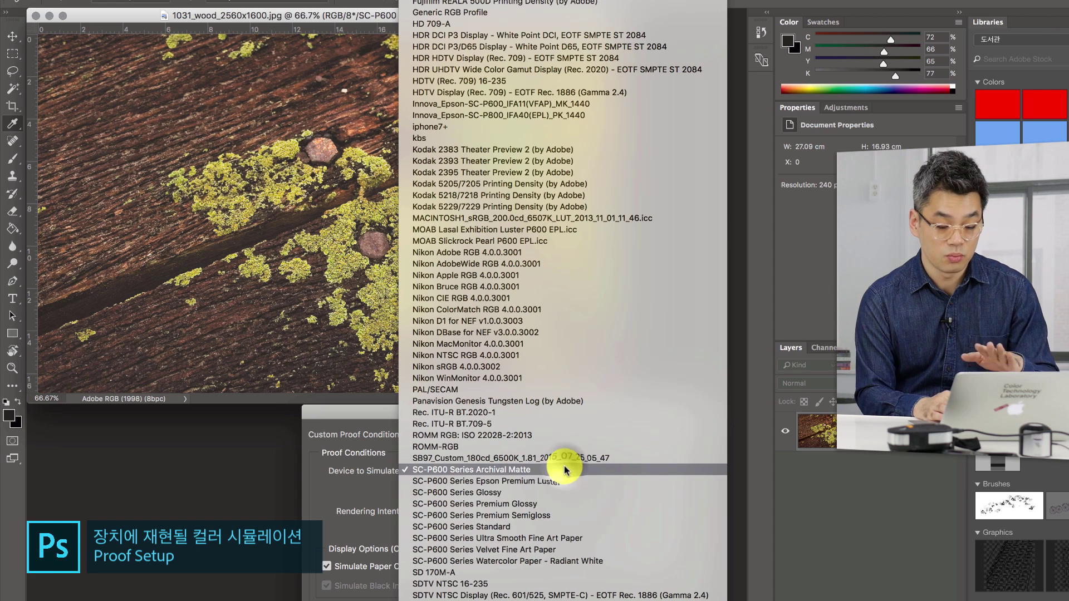
left_click(560, 482)
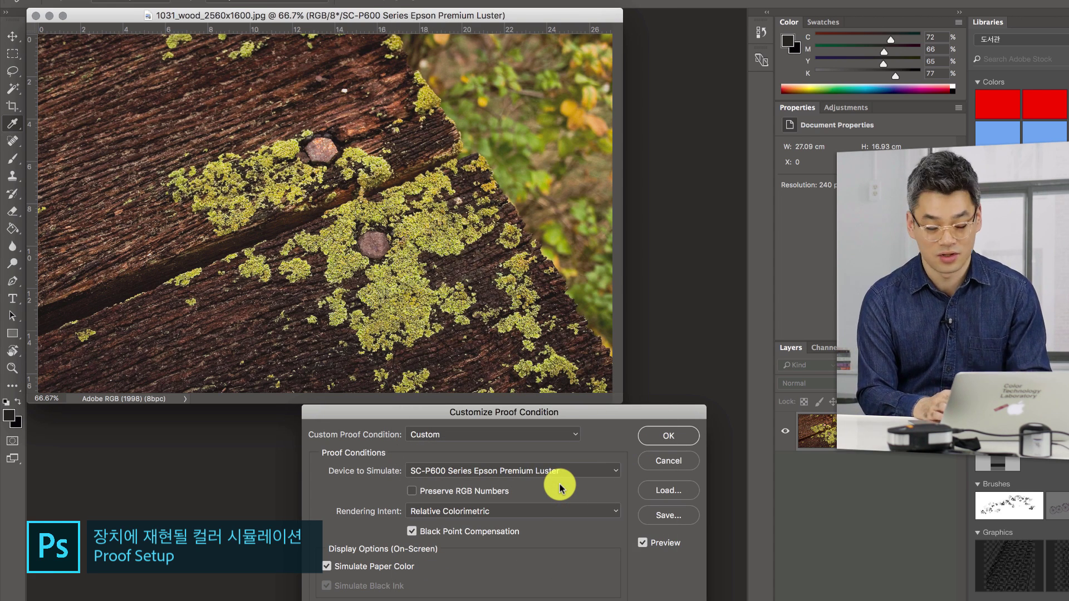
left_click(559, 483)
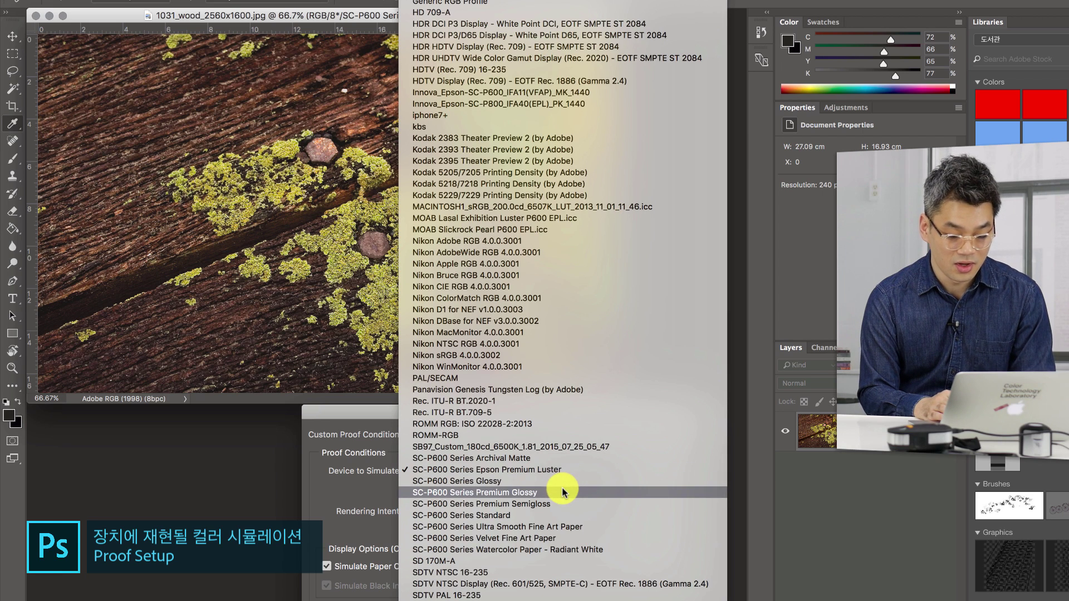
left_click(562, 492)
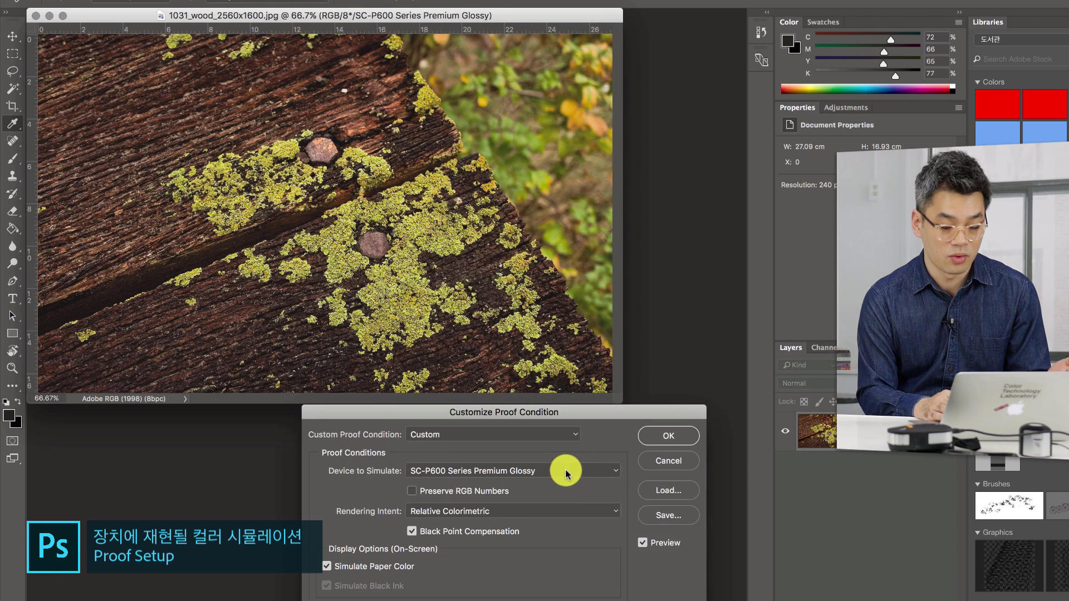
left_click(564, 470)
left_click(562, 516)
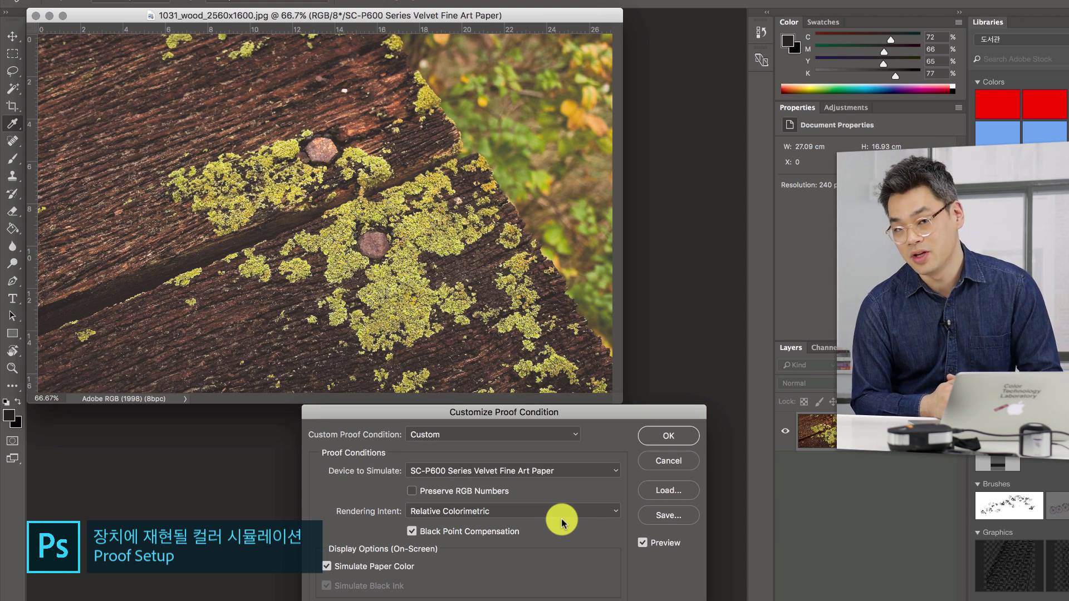
left_click(584, 471)
Scroll up the Device to Simulate list and choose the iphone7+ profile
scroll(584, 470, "up", 10)
scroll(584, 470, "up", 2)
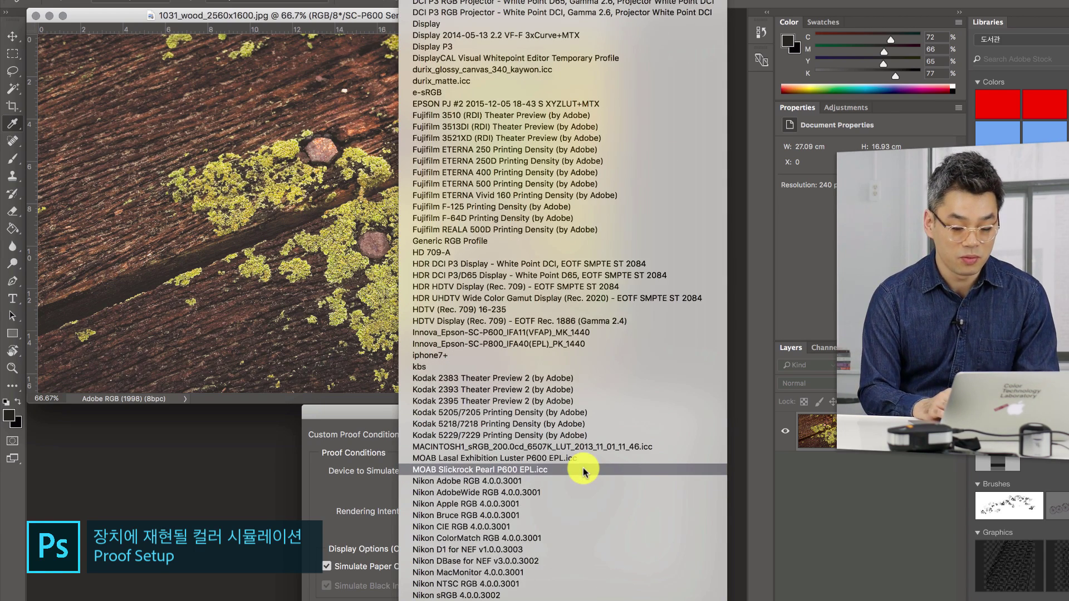
scroll(583, 471, "up", 2)
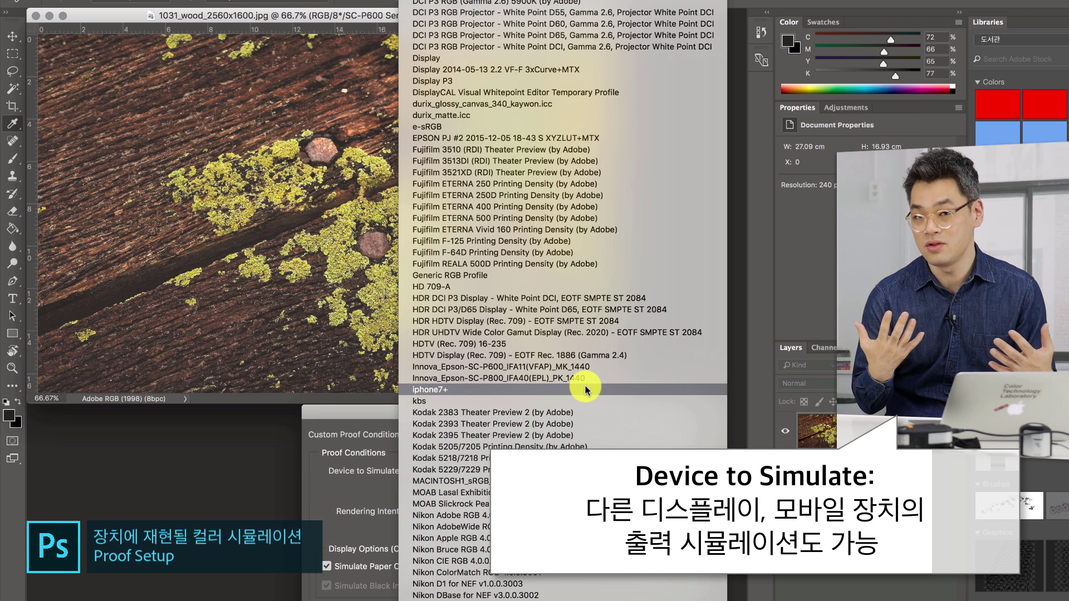
left_click(585, 386)
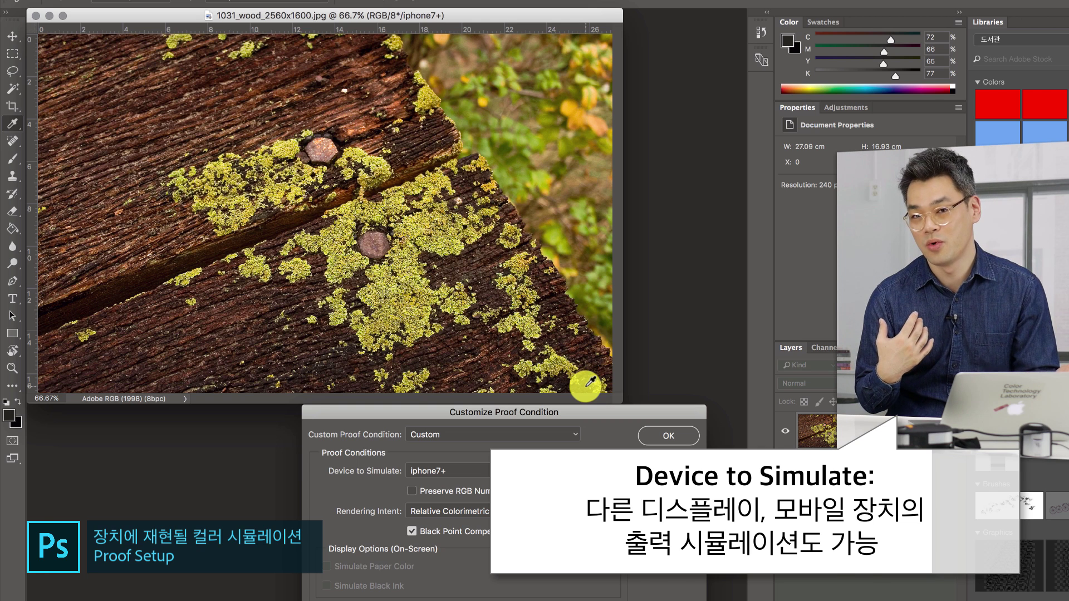
Toggle the iphone7+ soft proof off and on with Cmd+Y, leaving it on
key("super+y")
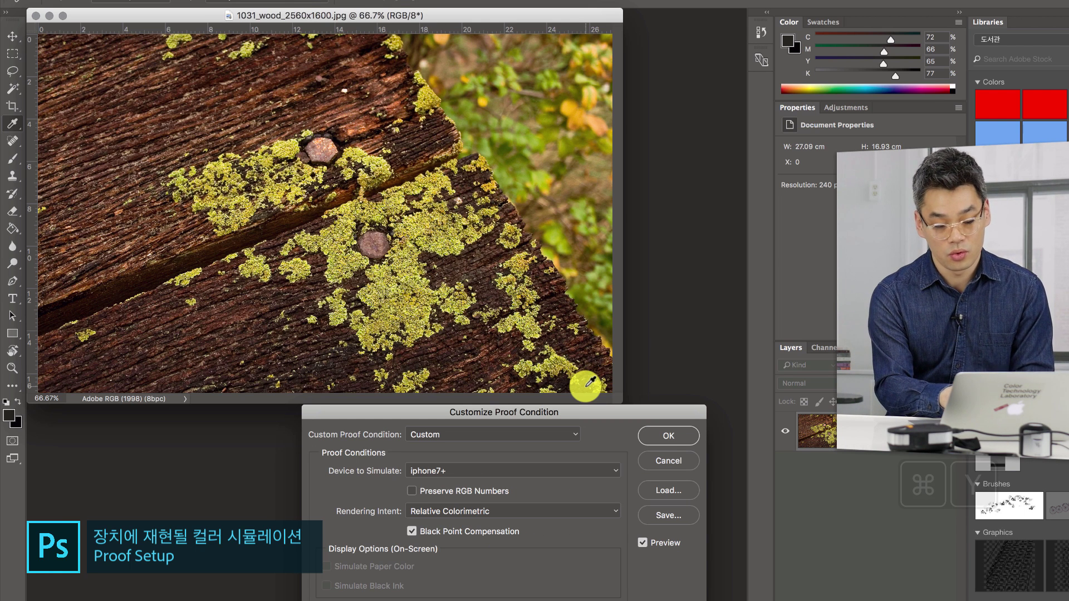
key("super+y")
key("super+y")
key("super+y")
key("super+y")
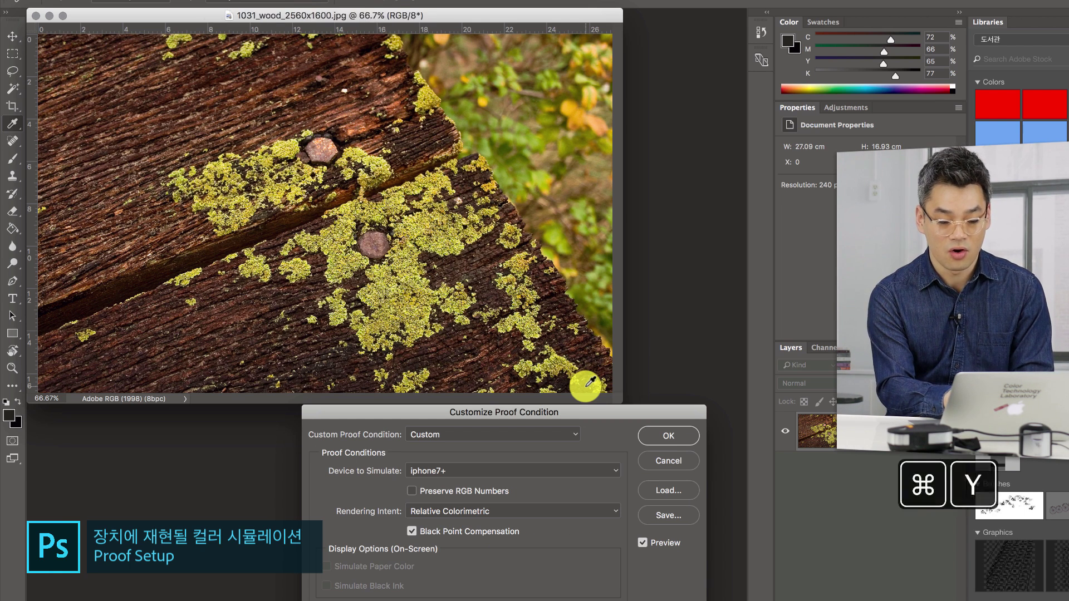
key("super+y")
key("super+y")
key("super+y")
key("super+y")
key("super+y")
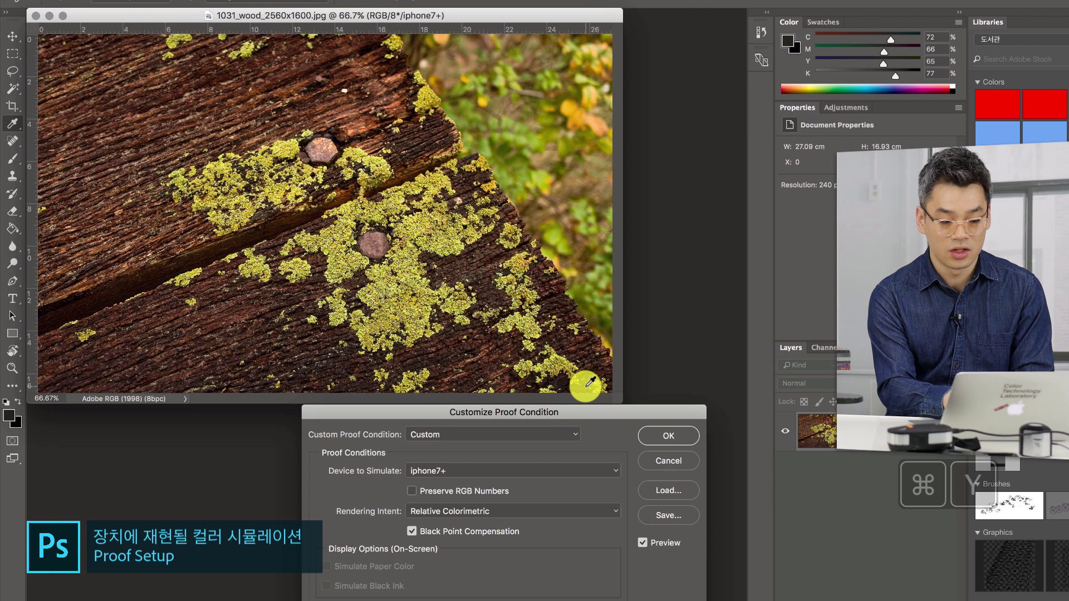
key("super+y")
key("super+y")
key("super+y")
key("super+y")
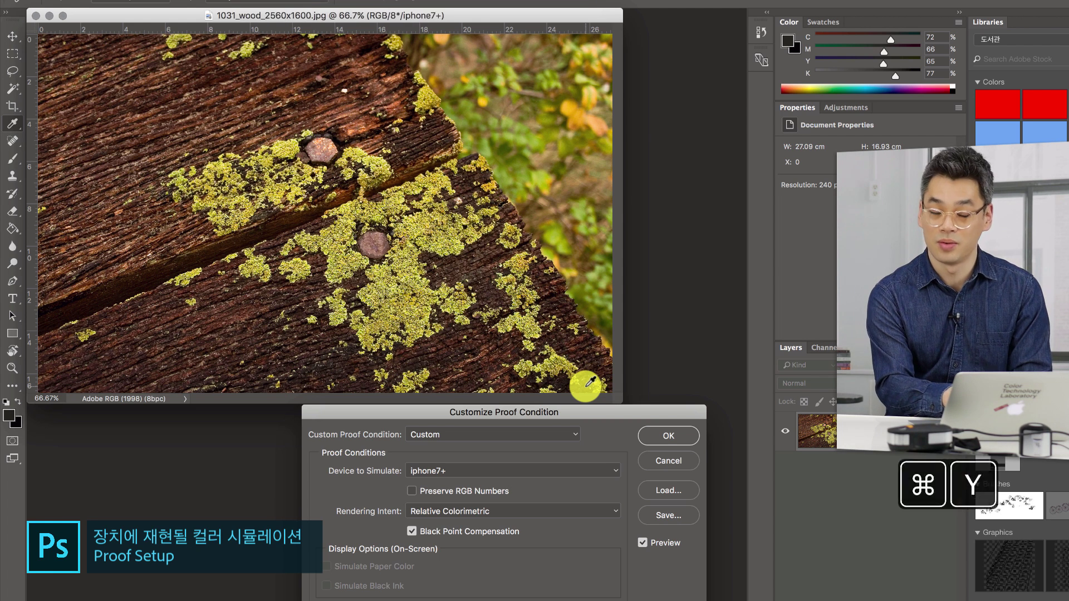
key("super+y")
key("super+y")
key("super+y")
key("super+y")
key("super+y")
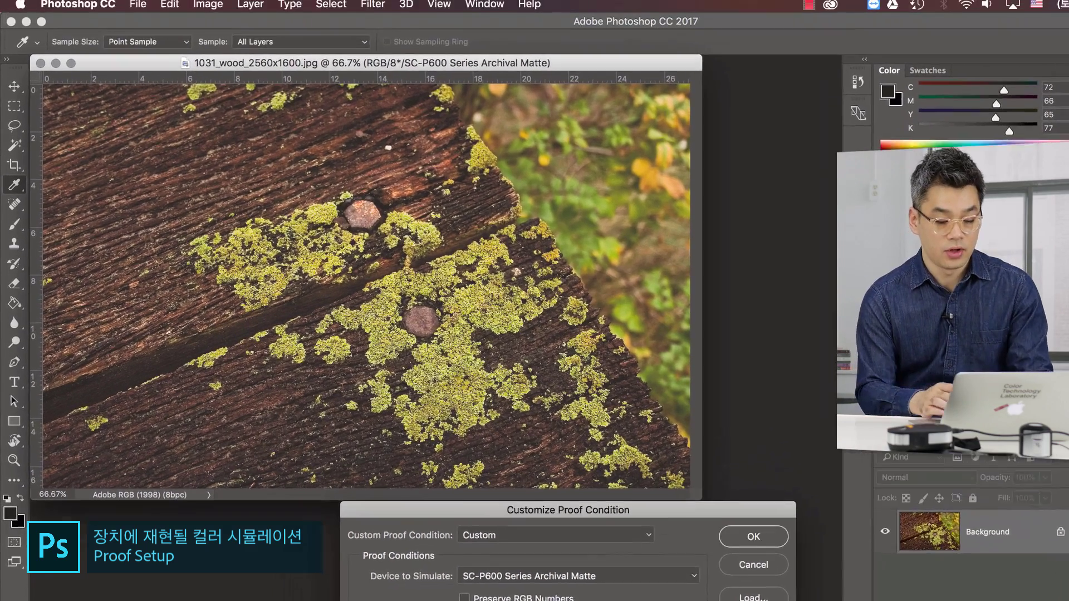
Confirm the SC-P600 Archival Matte proof settings and open the View menu
key("Return")
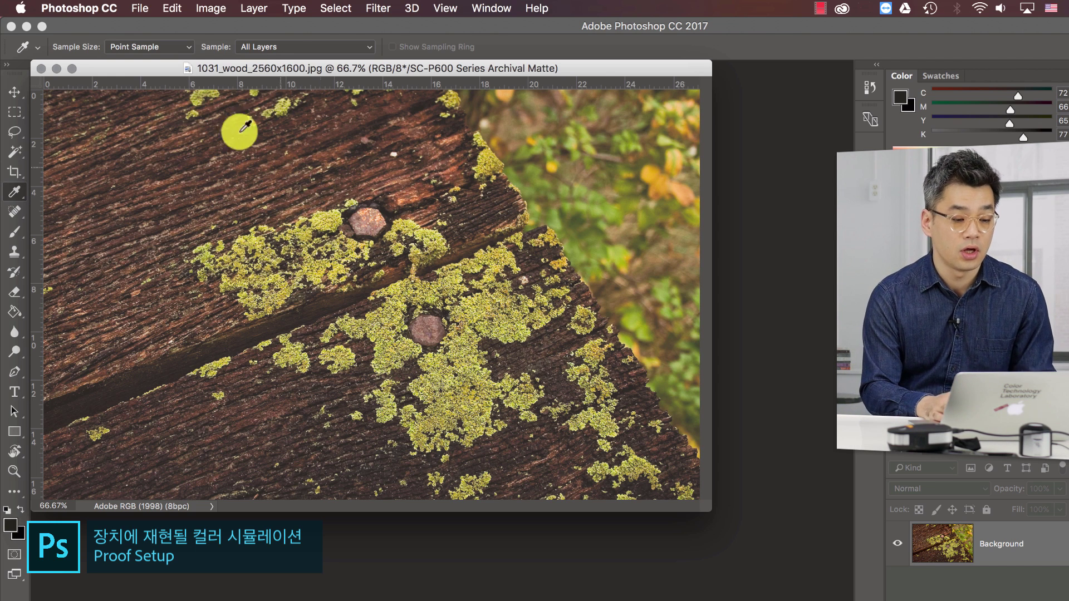
left_click(446, 9)
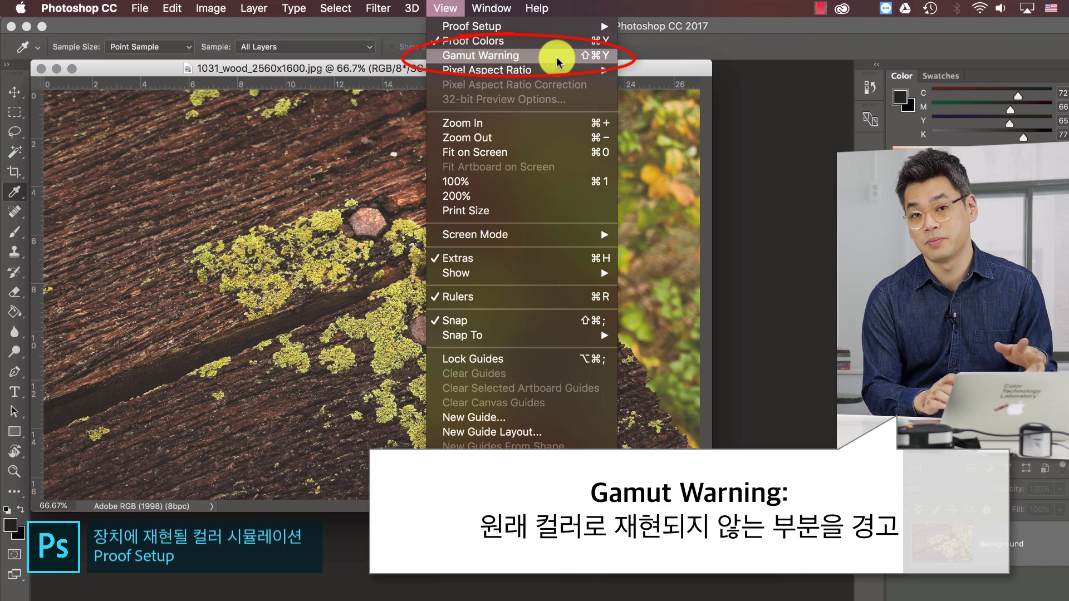
Turn on Gamut Warning and toggle it with Shift+Cmd+Y to compare the greyed foliage
left_click(559, 56)
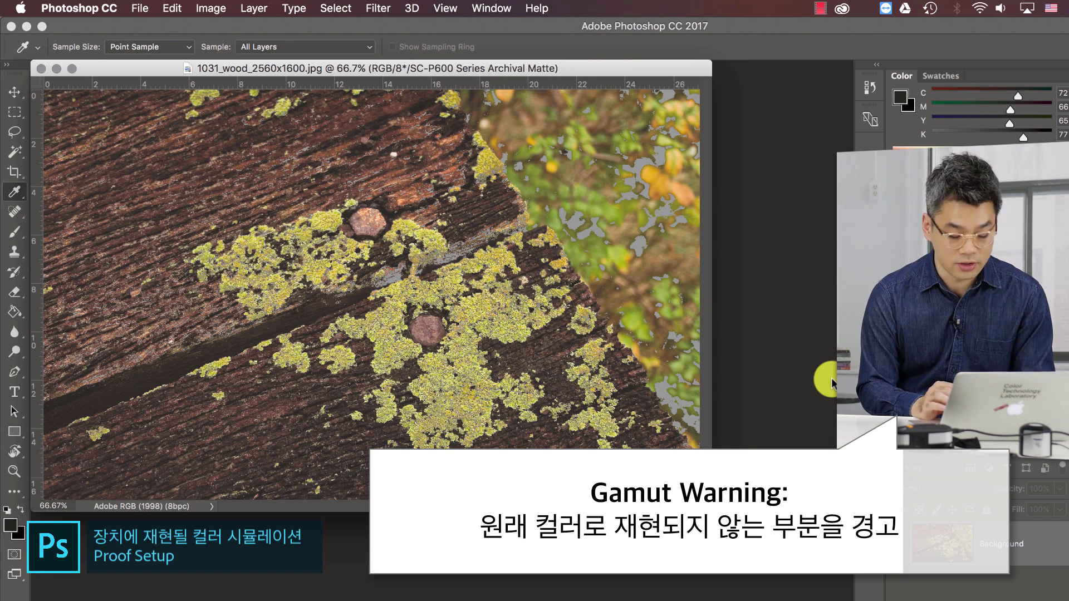
key("shift+super+y")
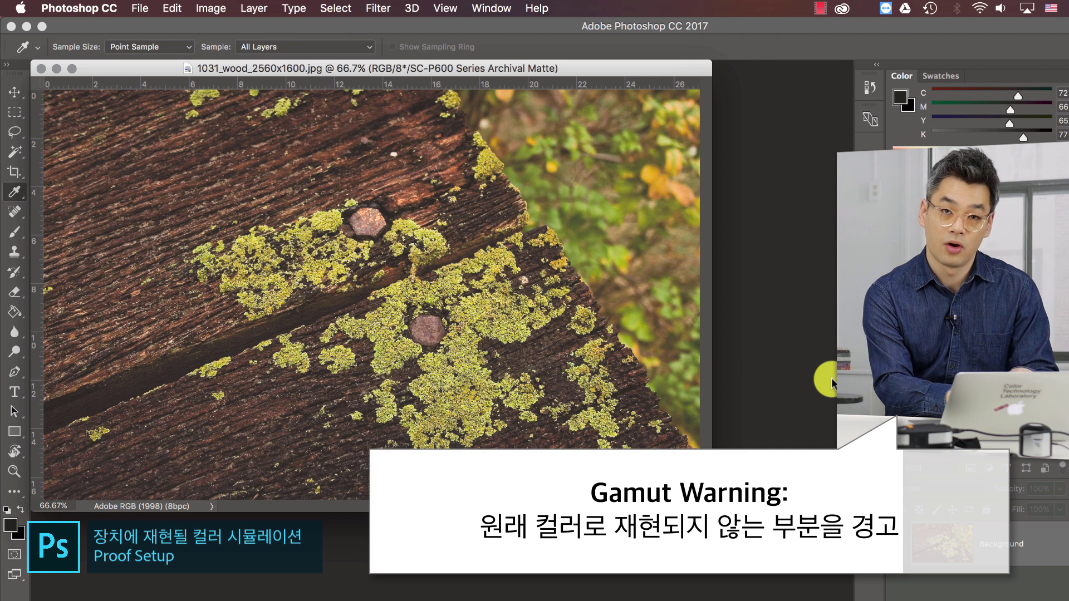
key("shift+super+y")
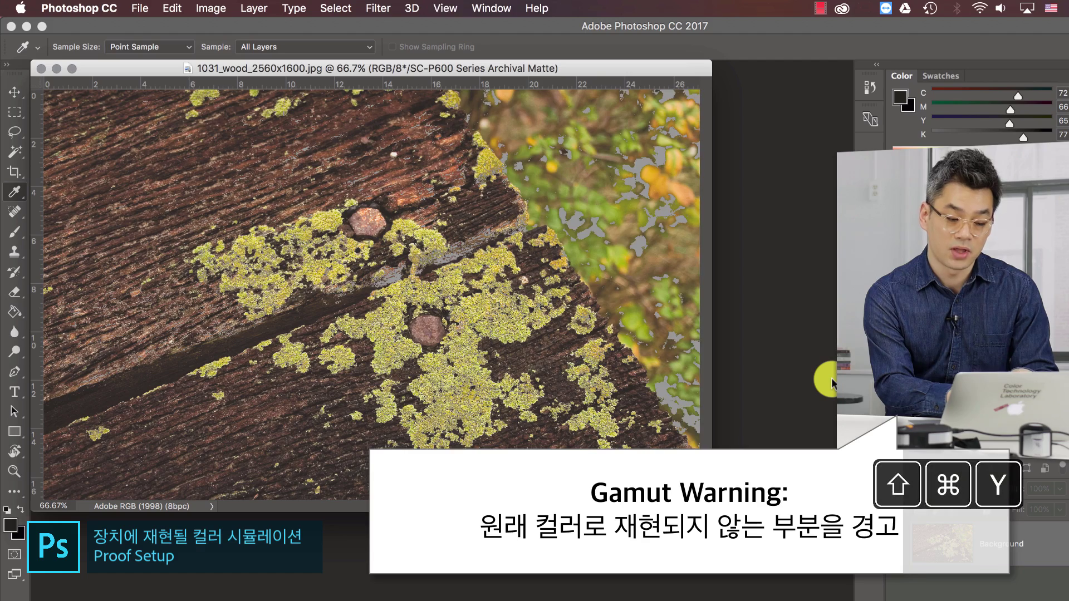
key("shift+super+y")
key("shift+super+y")
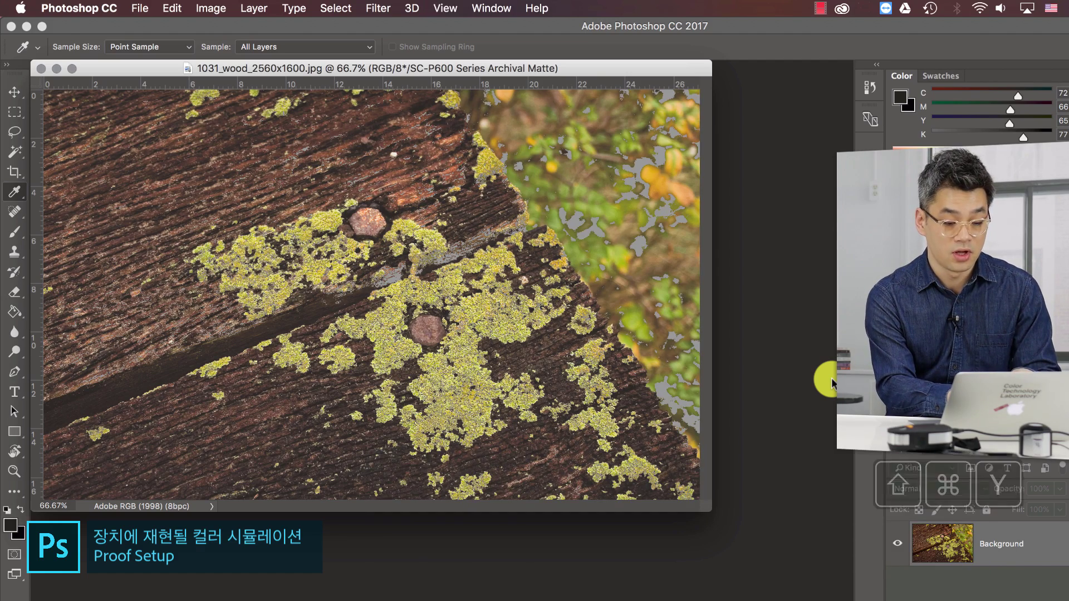
key("shift+super+y")
key("shift+super+y")
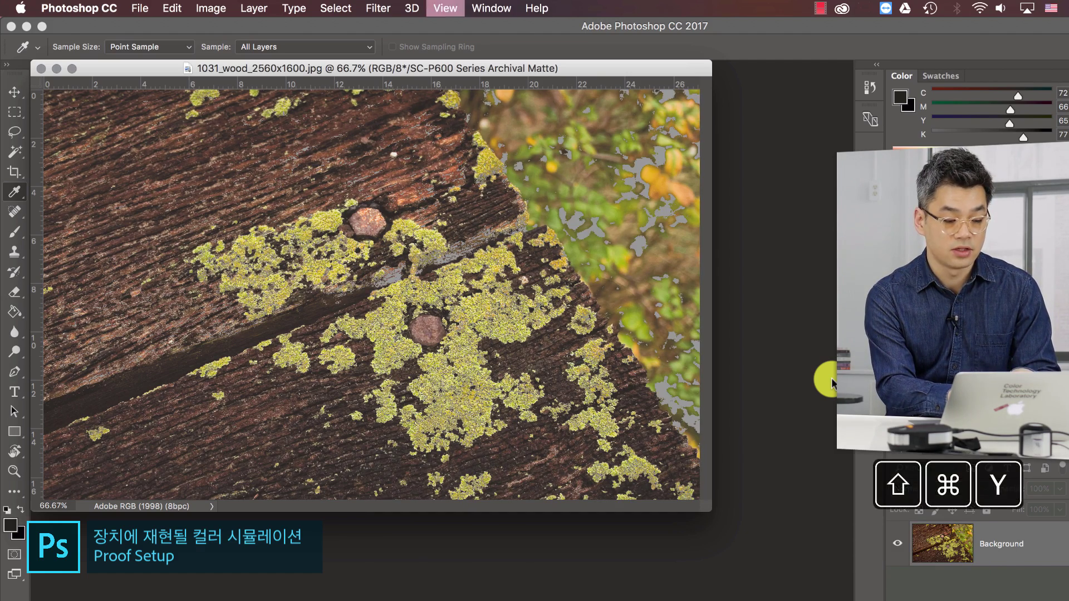
key("shift+super+y")
key("shift+super+y")
key("shift+super+y")
key("shift+super+y")
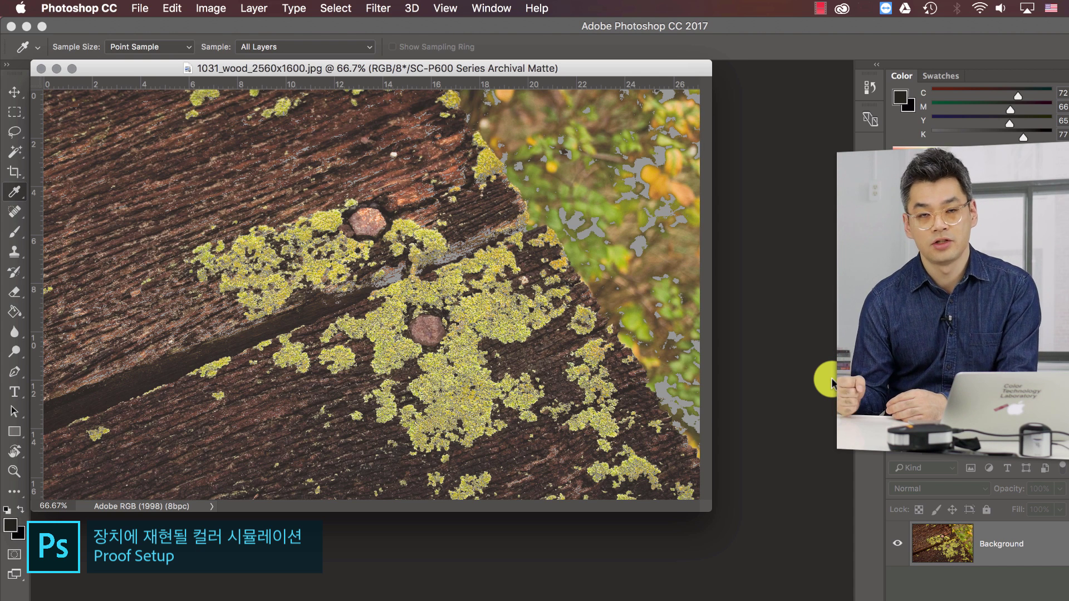
left_click(445, 8)
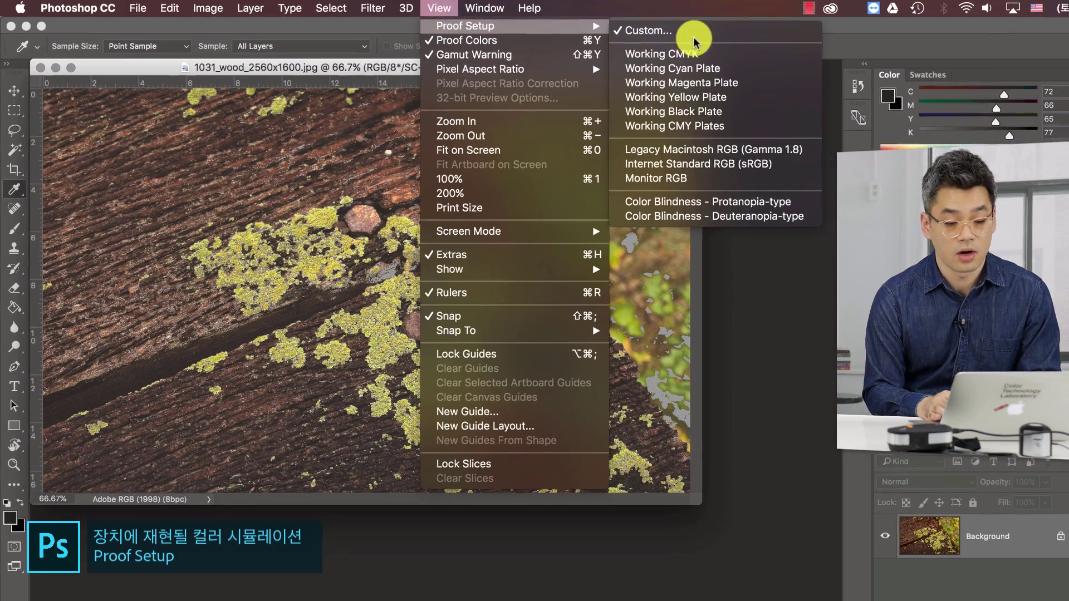
mouse_move(459, 29)
left_click(646, 26)
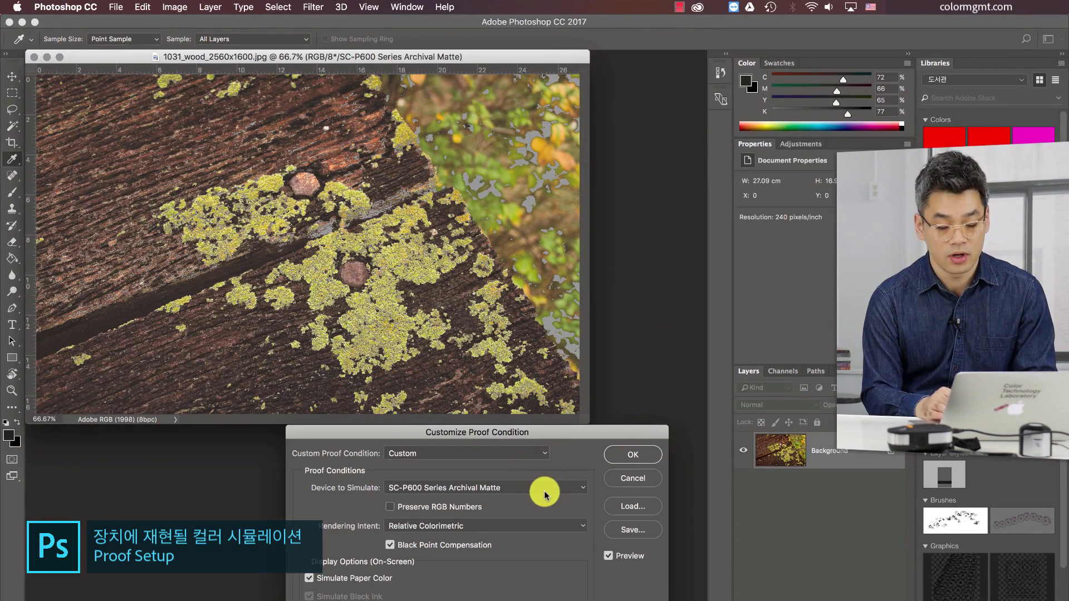
left_click(544, 495)
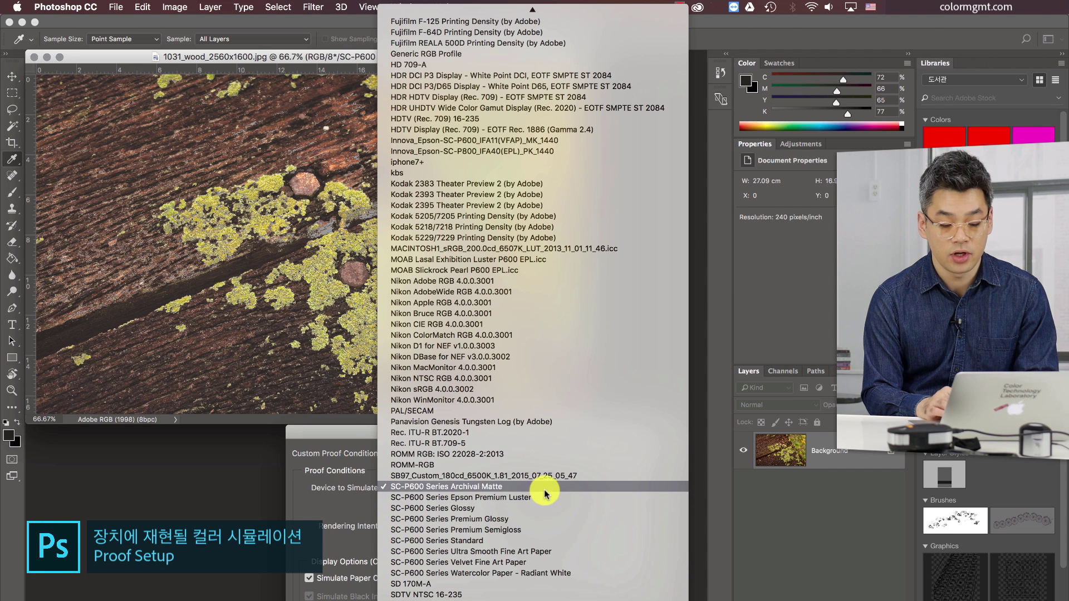
left_click(545, 492)
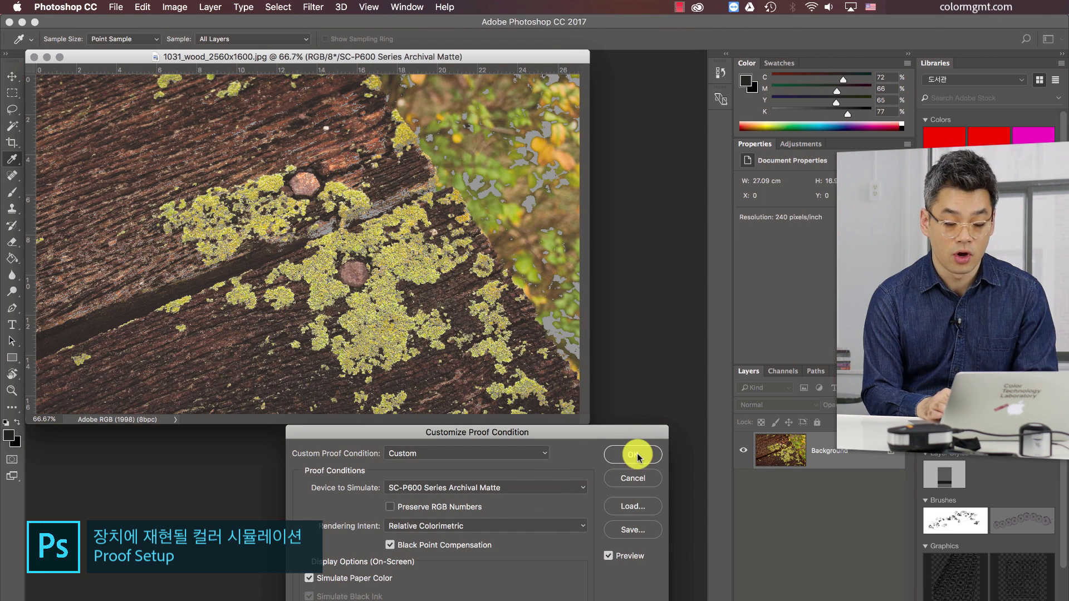
left_click(635, 455)
key("ctrl+y")
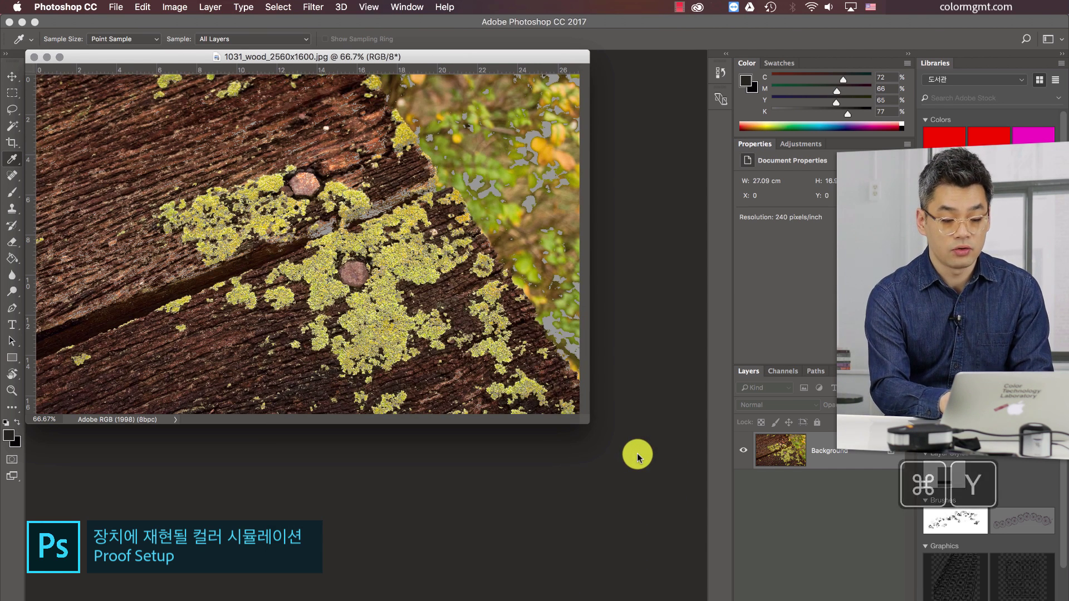
key("ctrl+y")
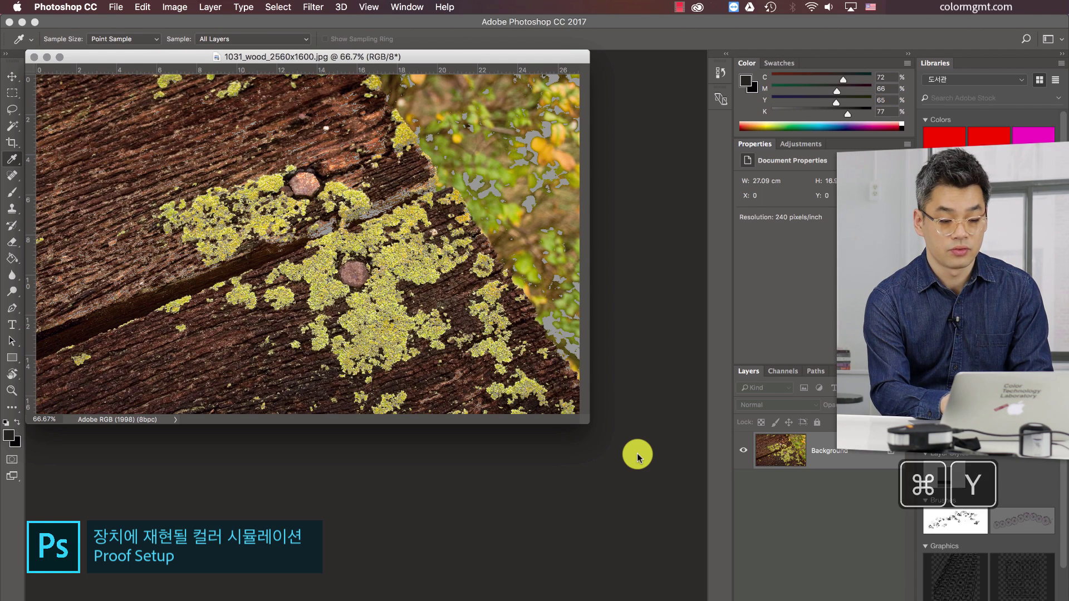
key("ctrl+y")
key("ctrl+y")
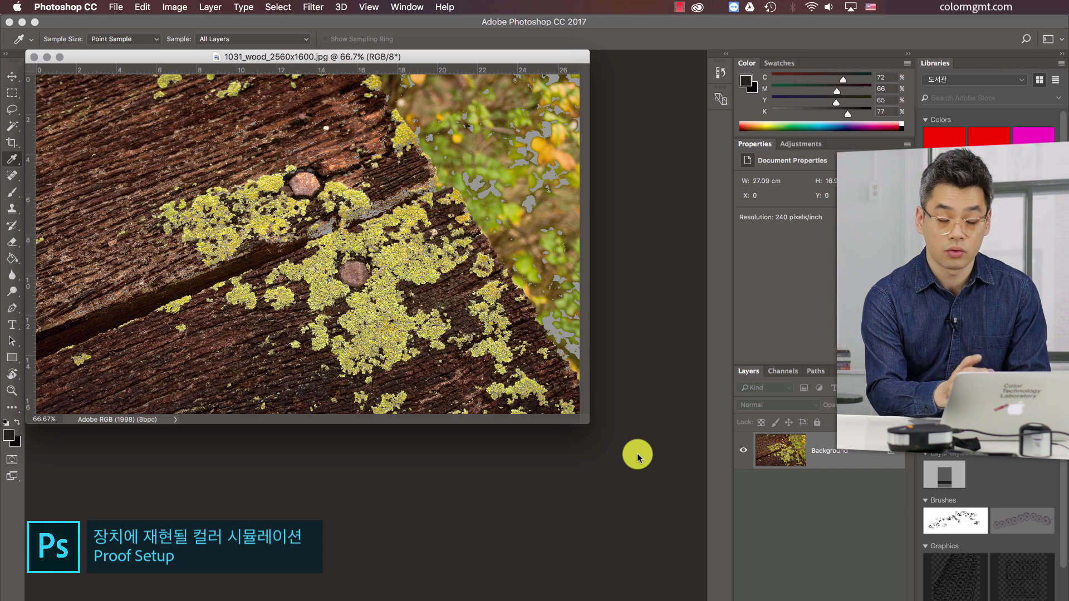
key("ctrl+y")
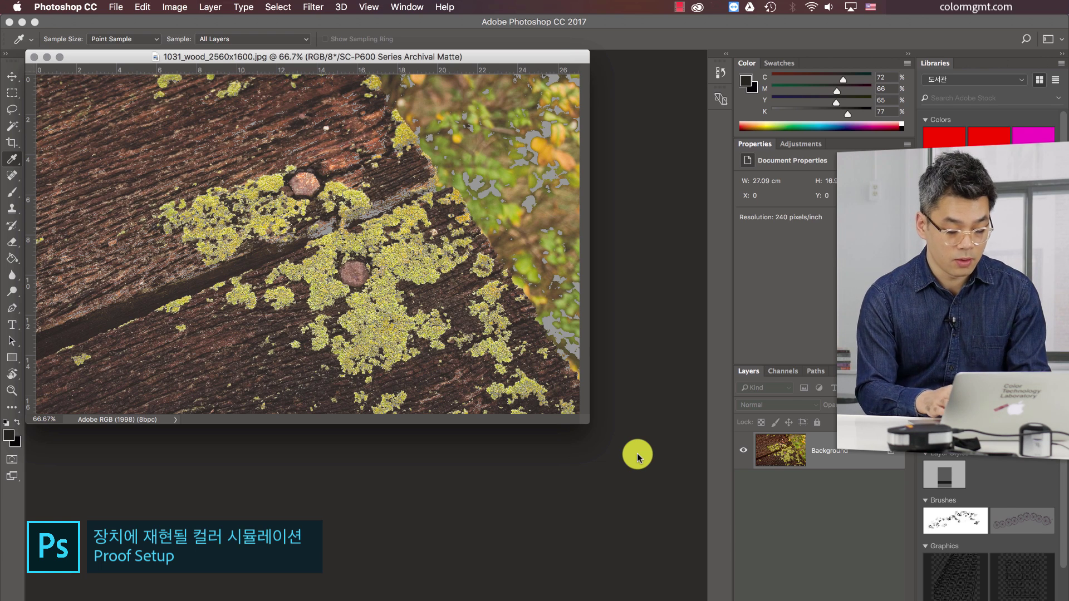
key("ctrl+shift+y")
key("ctrl+shift+y")
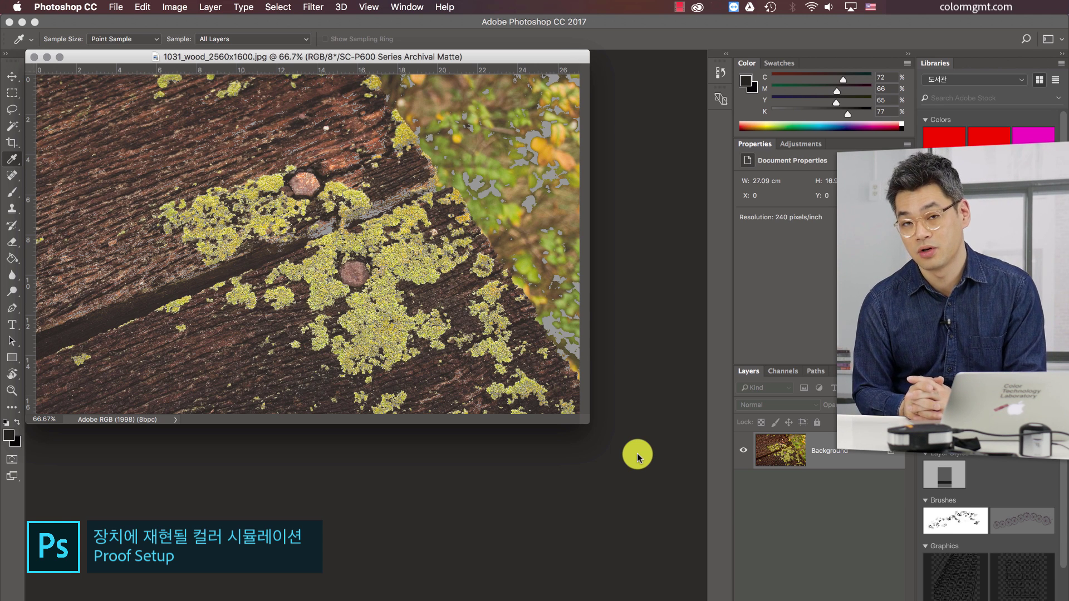
Reopen the custom proof condition settings and list the Rendering Intent choices
left_click(369, 7)
mouse_move(393, 22)
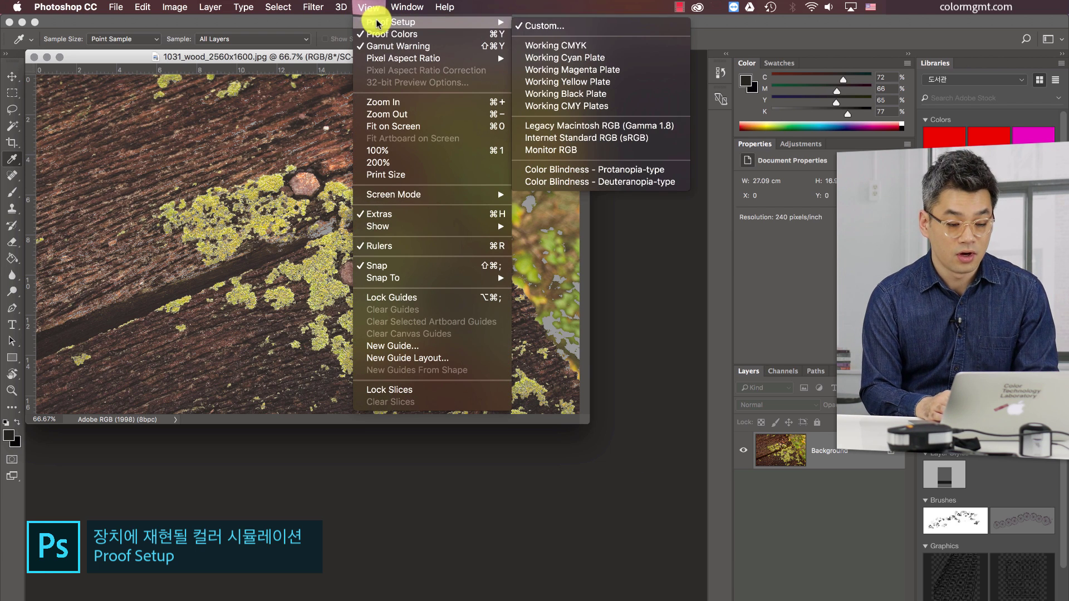
left_click(580, 26)
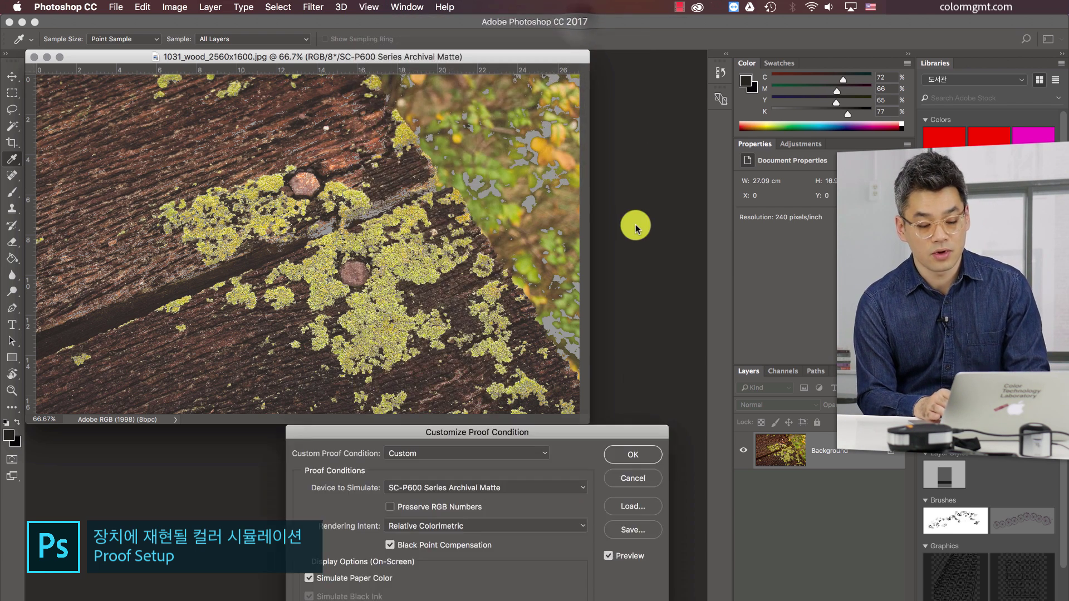
left_click(499, 525)
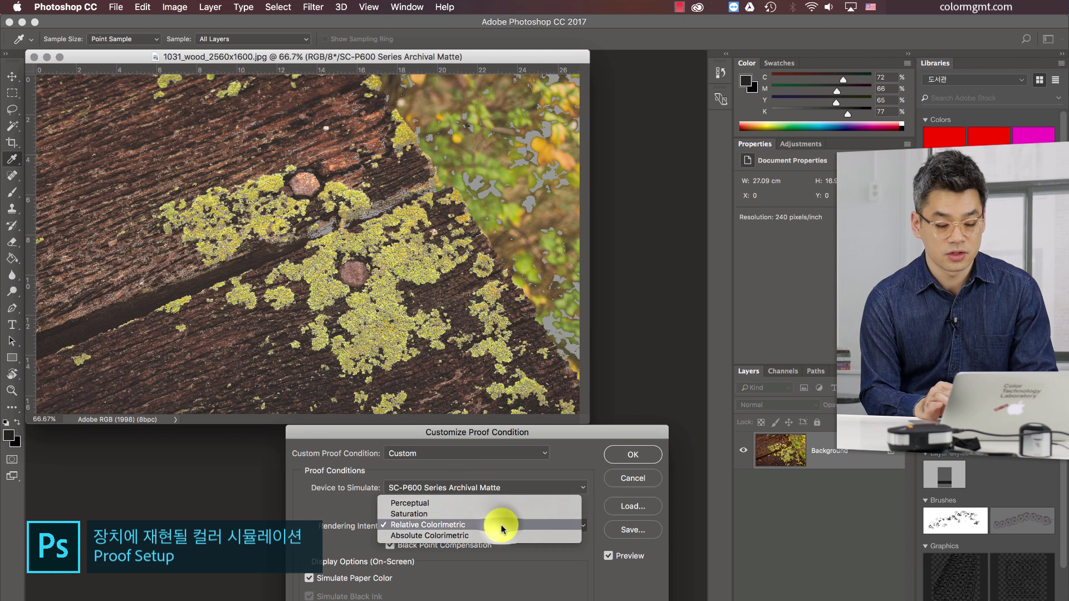